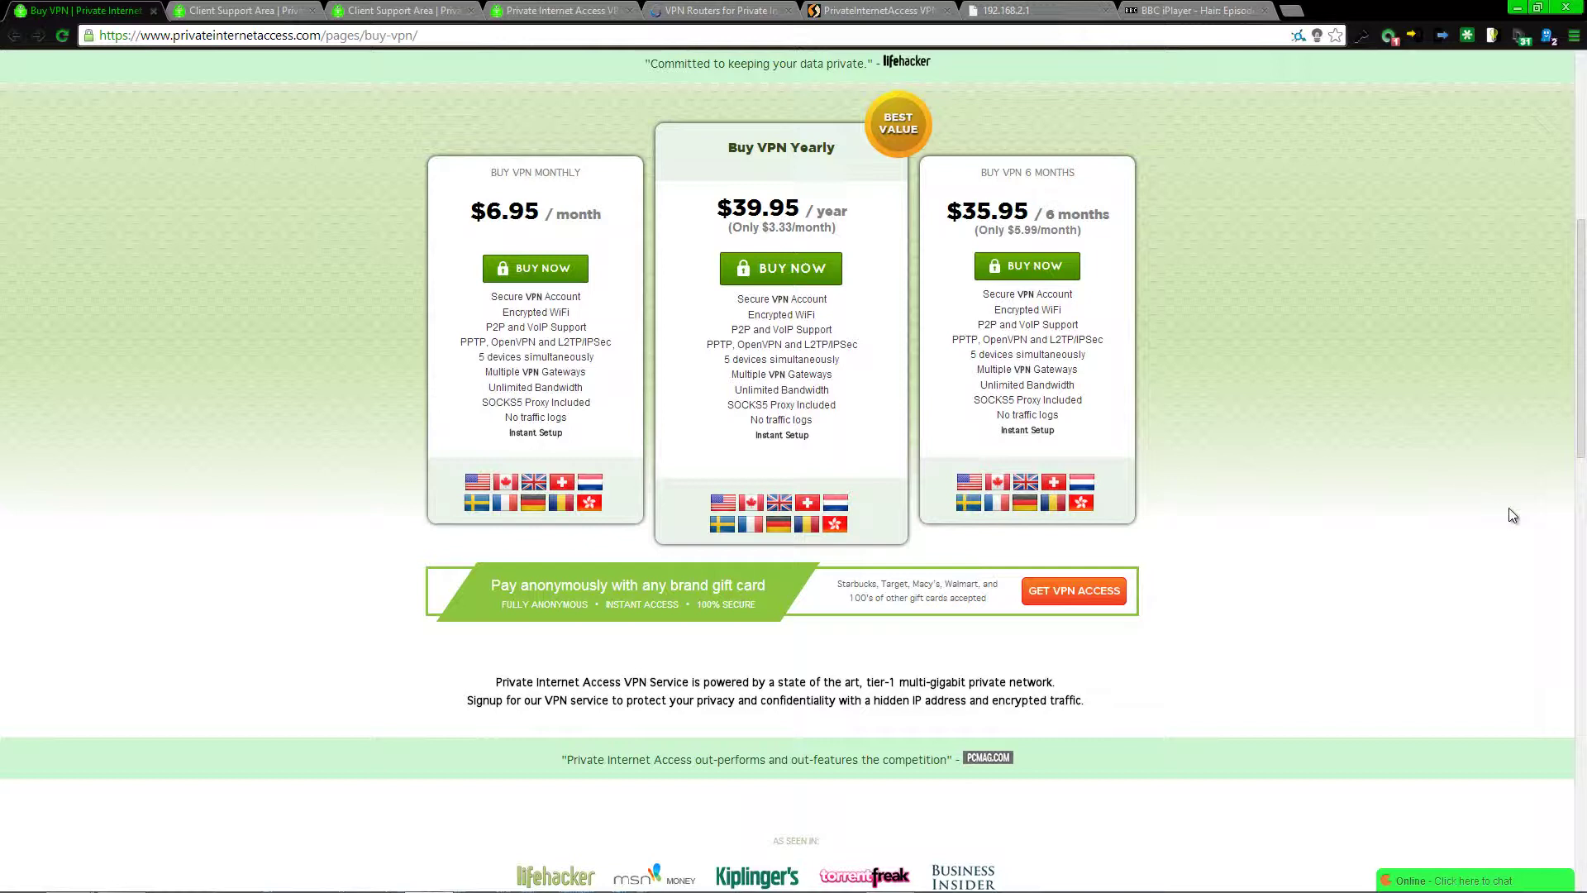
# Step: Review the VPN downloads and device setup guides on the Private Internet Access client support page
pyautogui.click(246, 12)
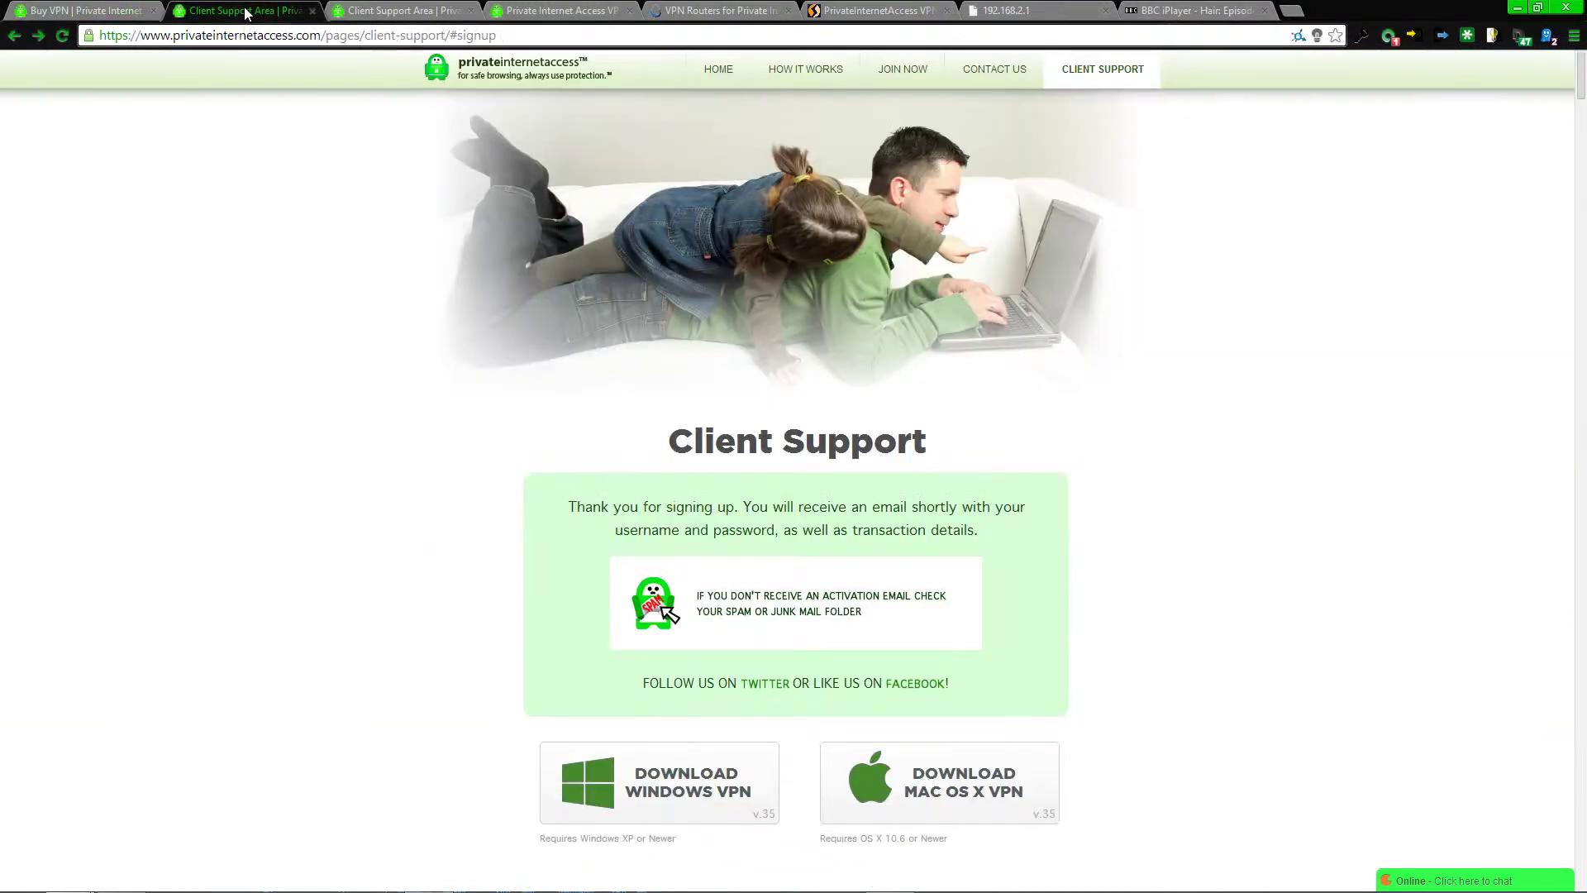
pyautogui.scroll(-5, 226, 221)
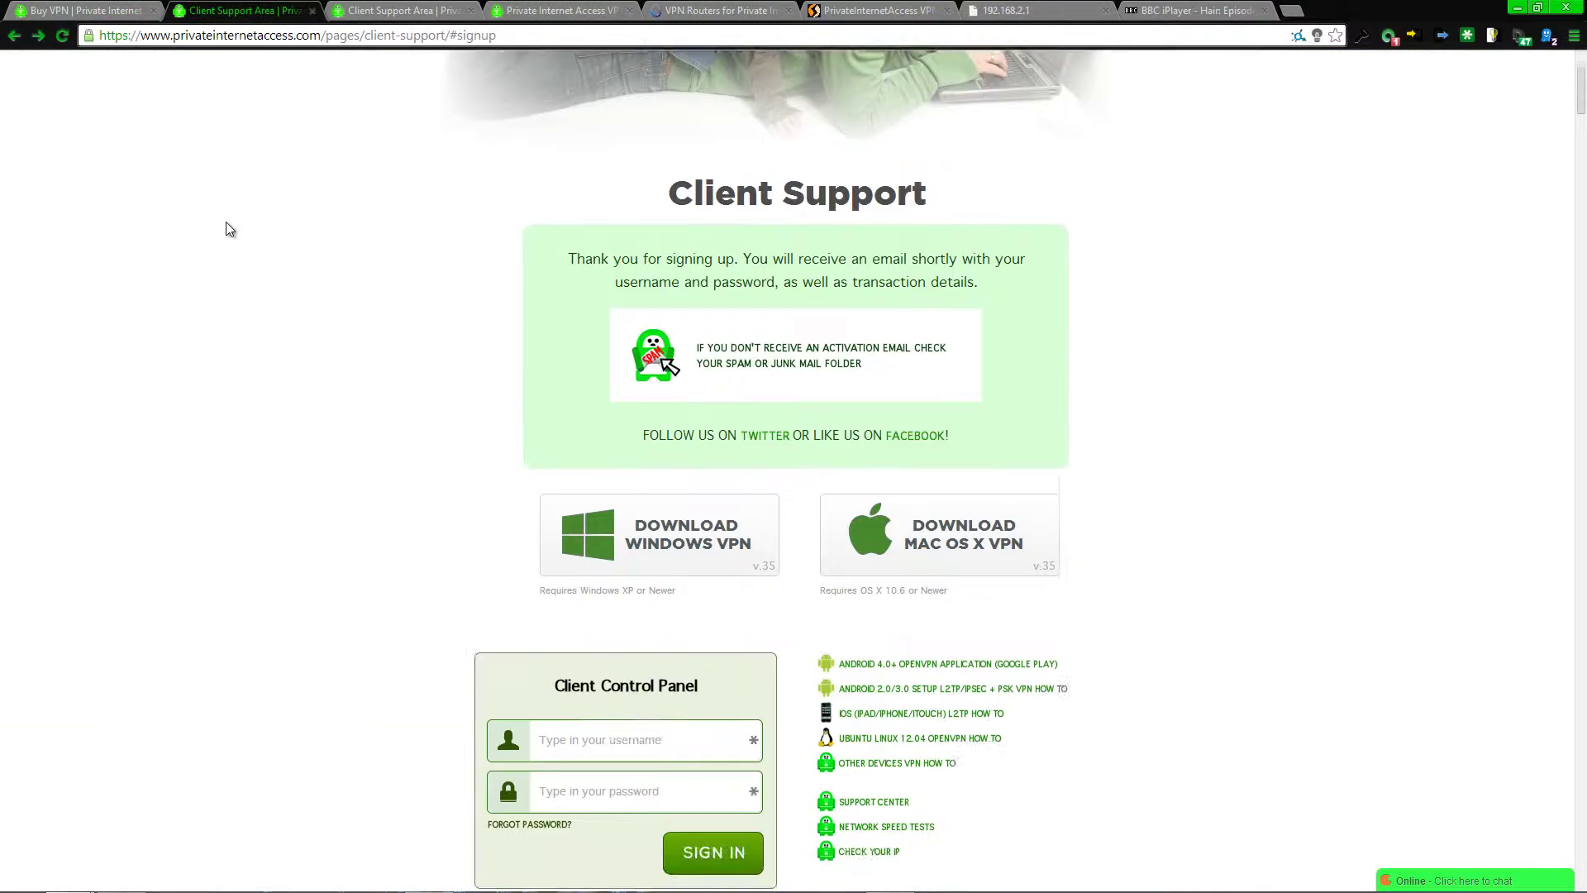
pyautogui.scroll(-1, 226, 221)
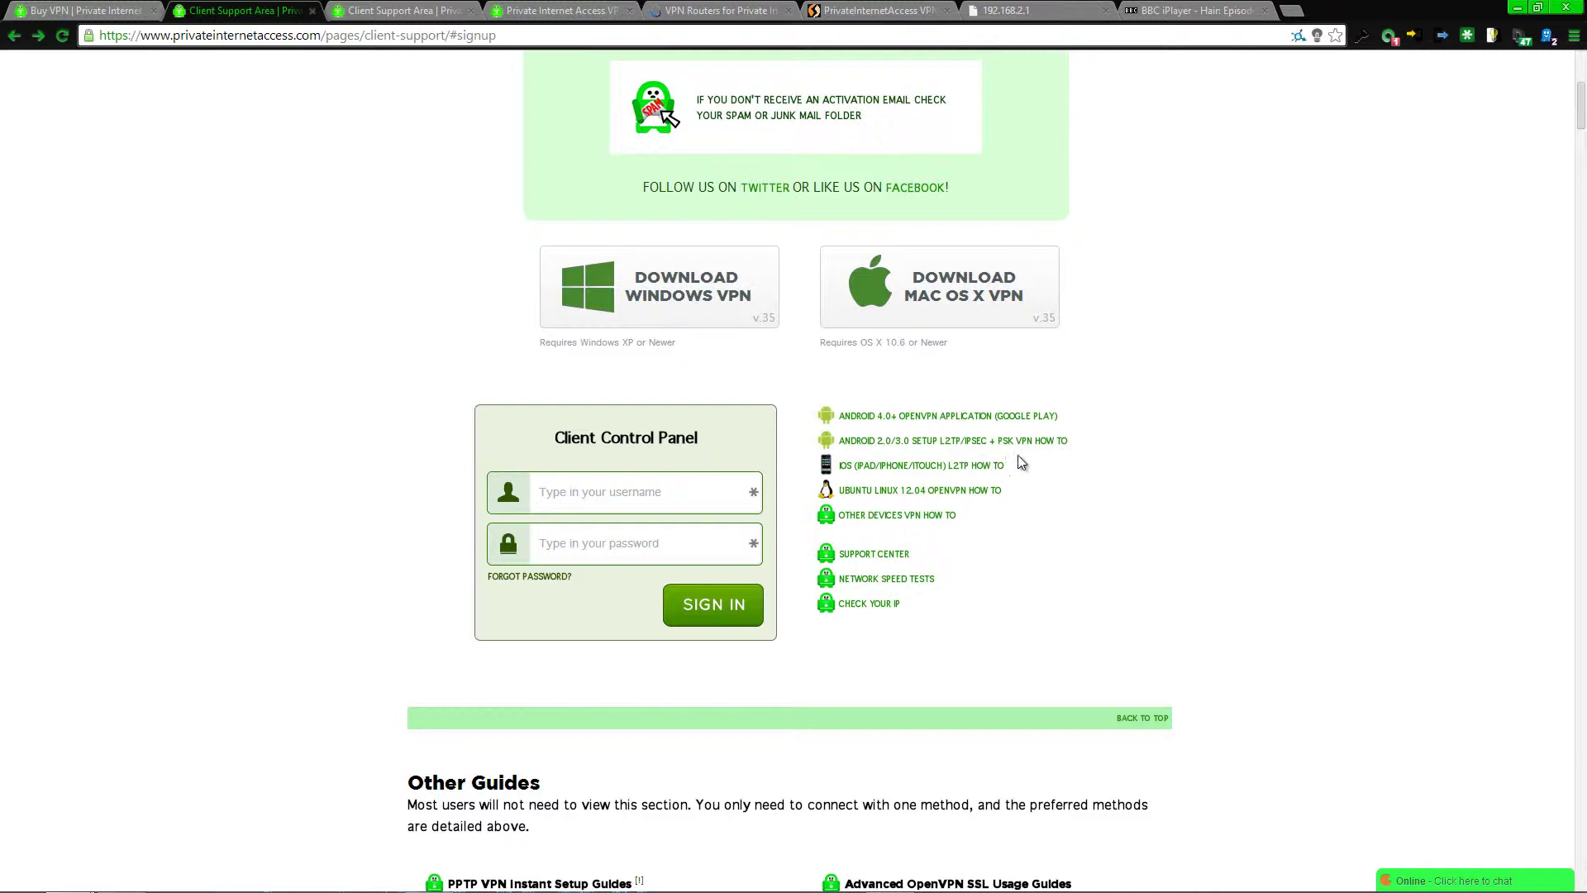
# Step: Look through the Private Internet Access VPN routers offered by Sabai Technology and FlashRouters
pyautogui.click(711, 9)
pyautogui.scroll(-6, 554, 249)
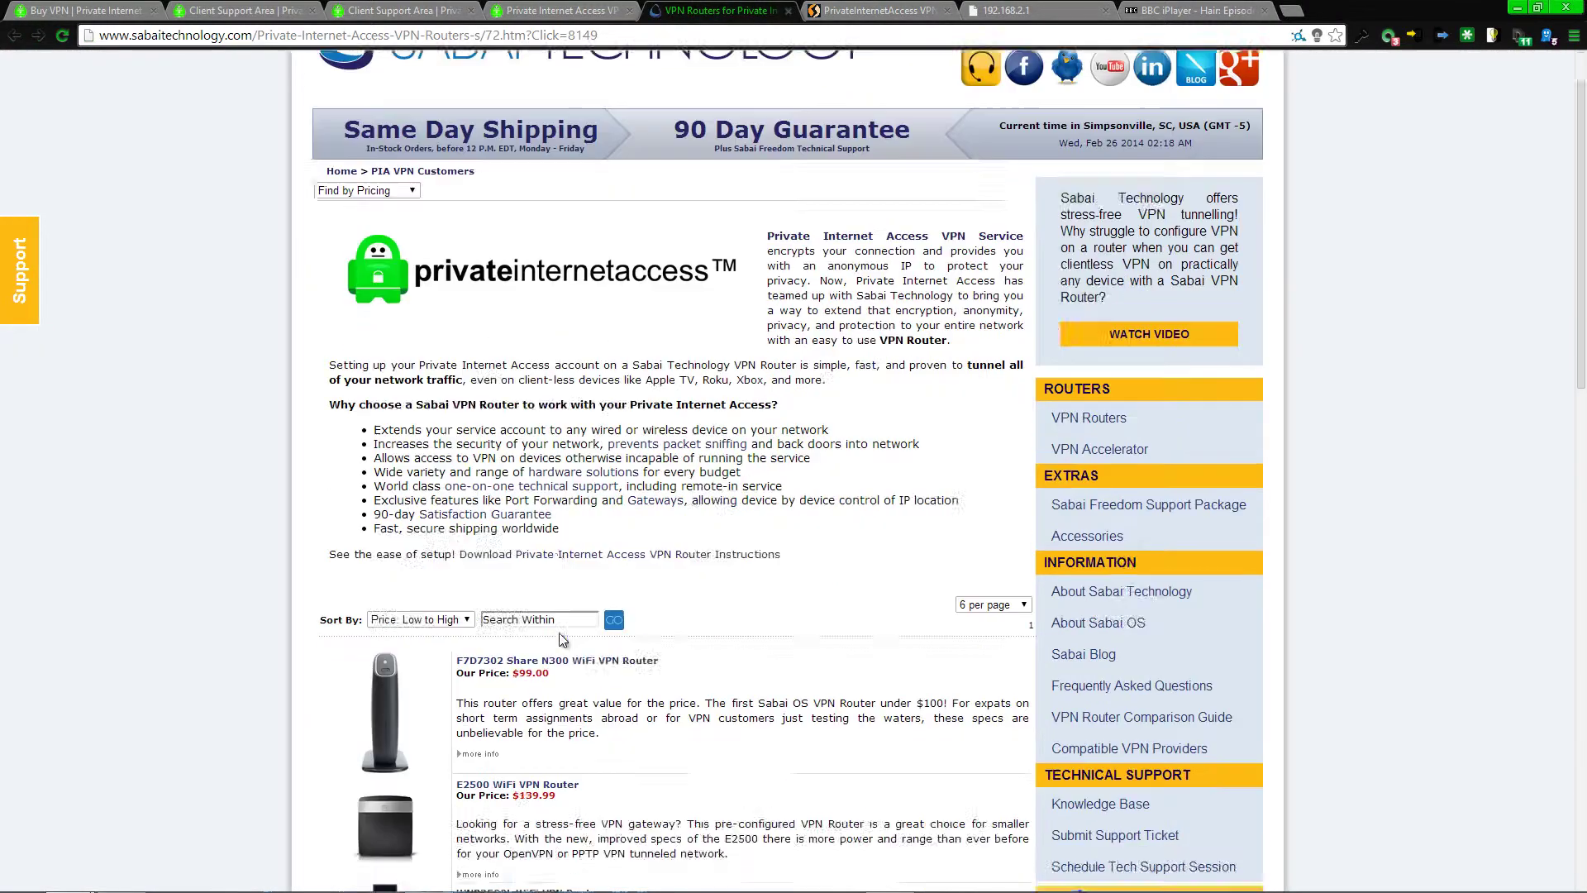
pyautogui.hotkey('ctrl', 'Tab')
pyautogui.scroll(-5, 699, 486)
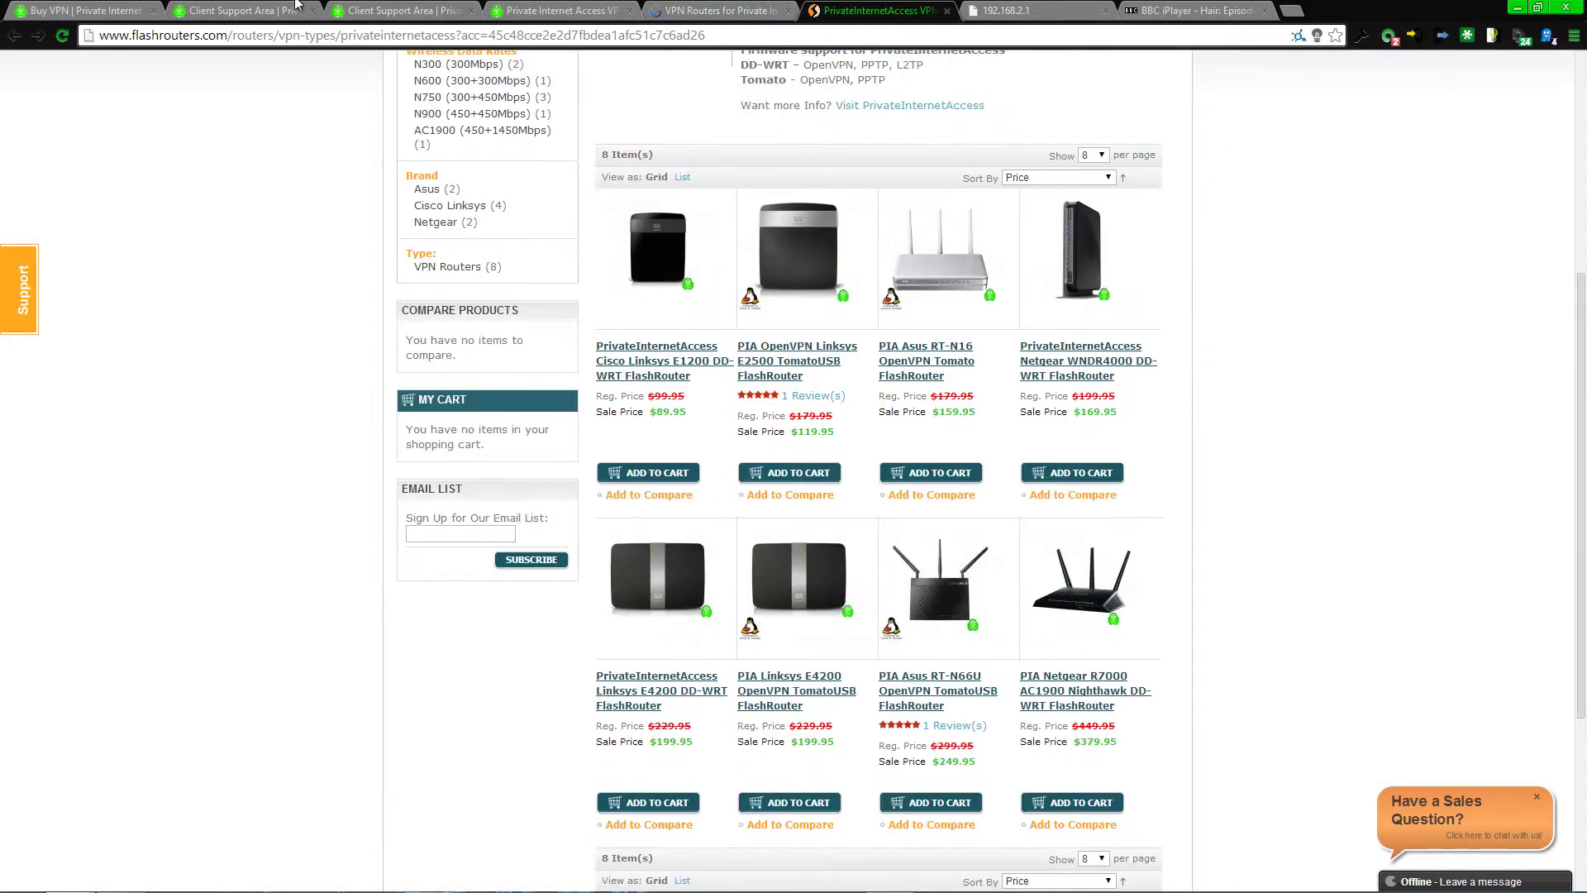
# Step: Return to the client support page and open the settings of the Private Internet Access VPN client
pyautogui.click(232, 10)
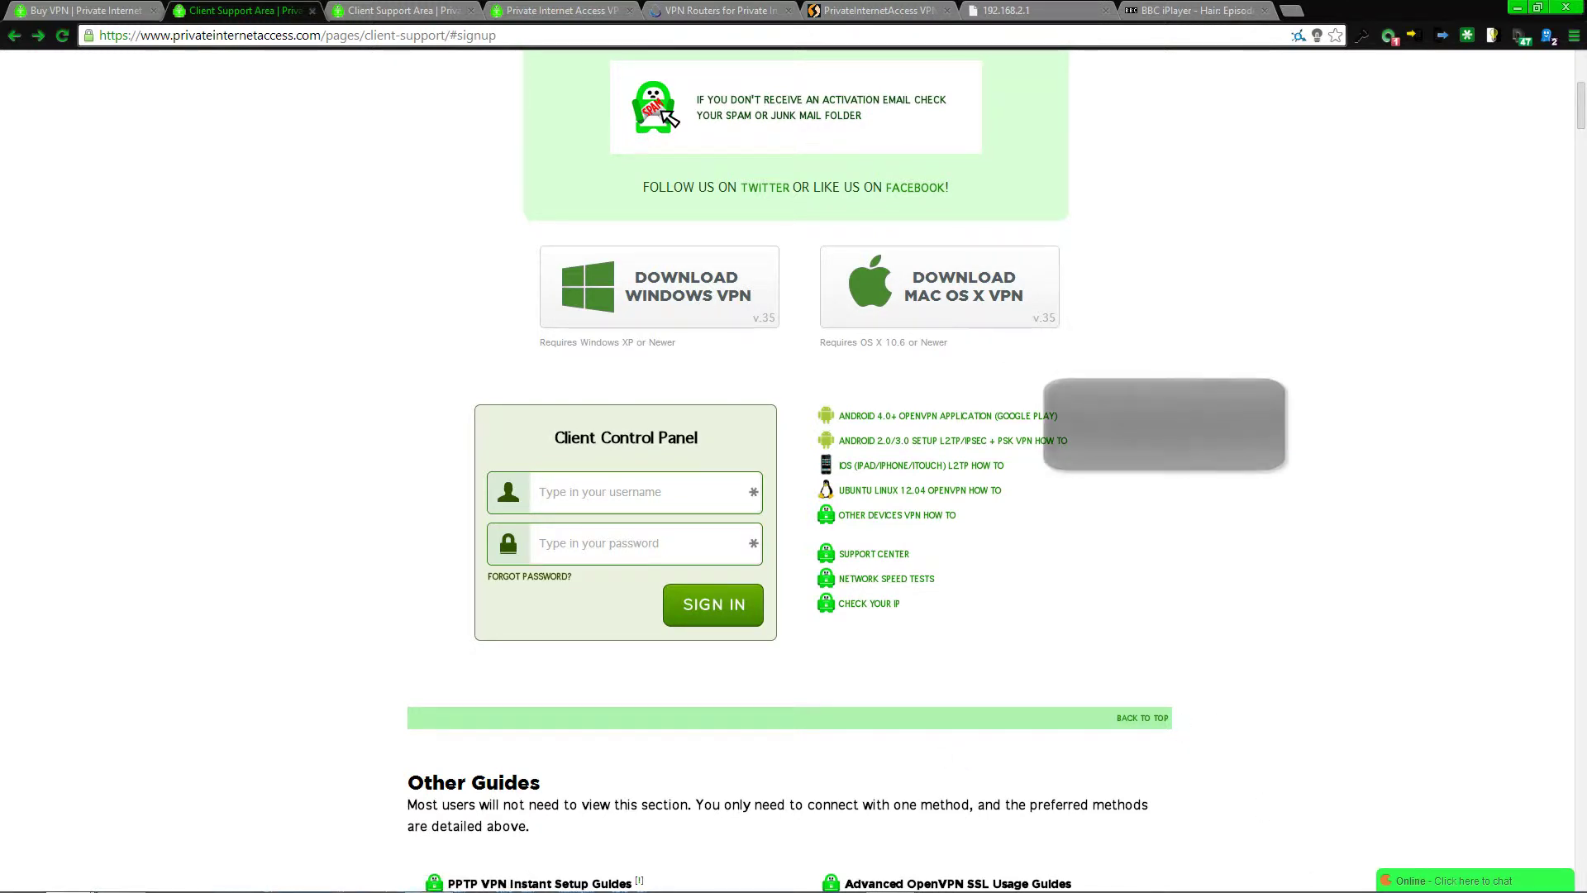
pyautogui.moveTo(1305, 883)
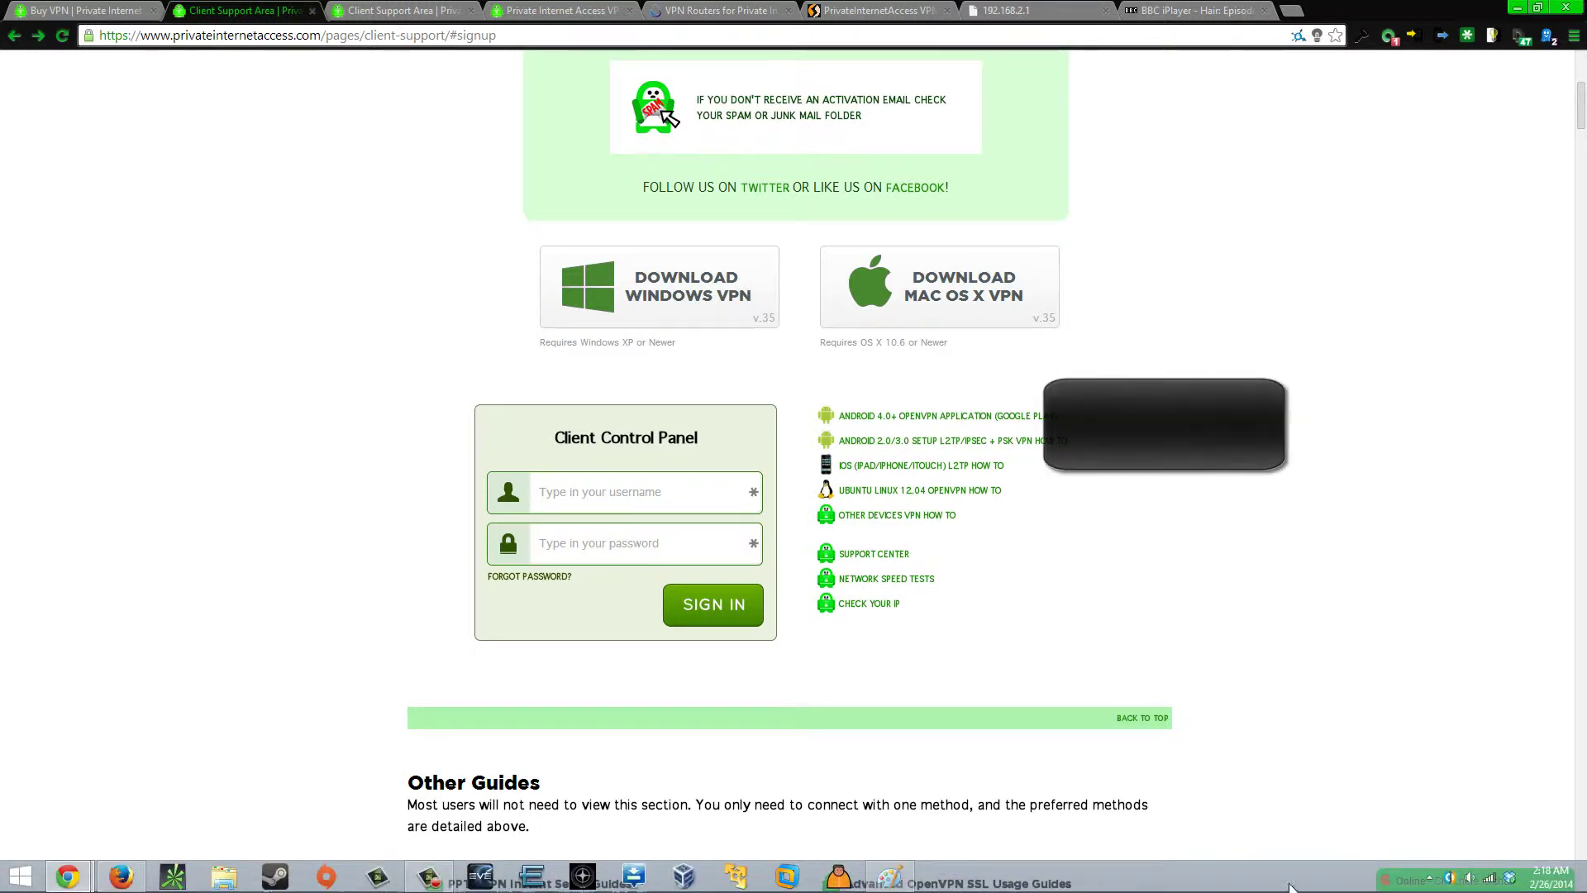
pyautogui.click(1429, 880)
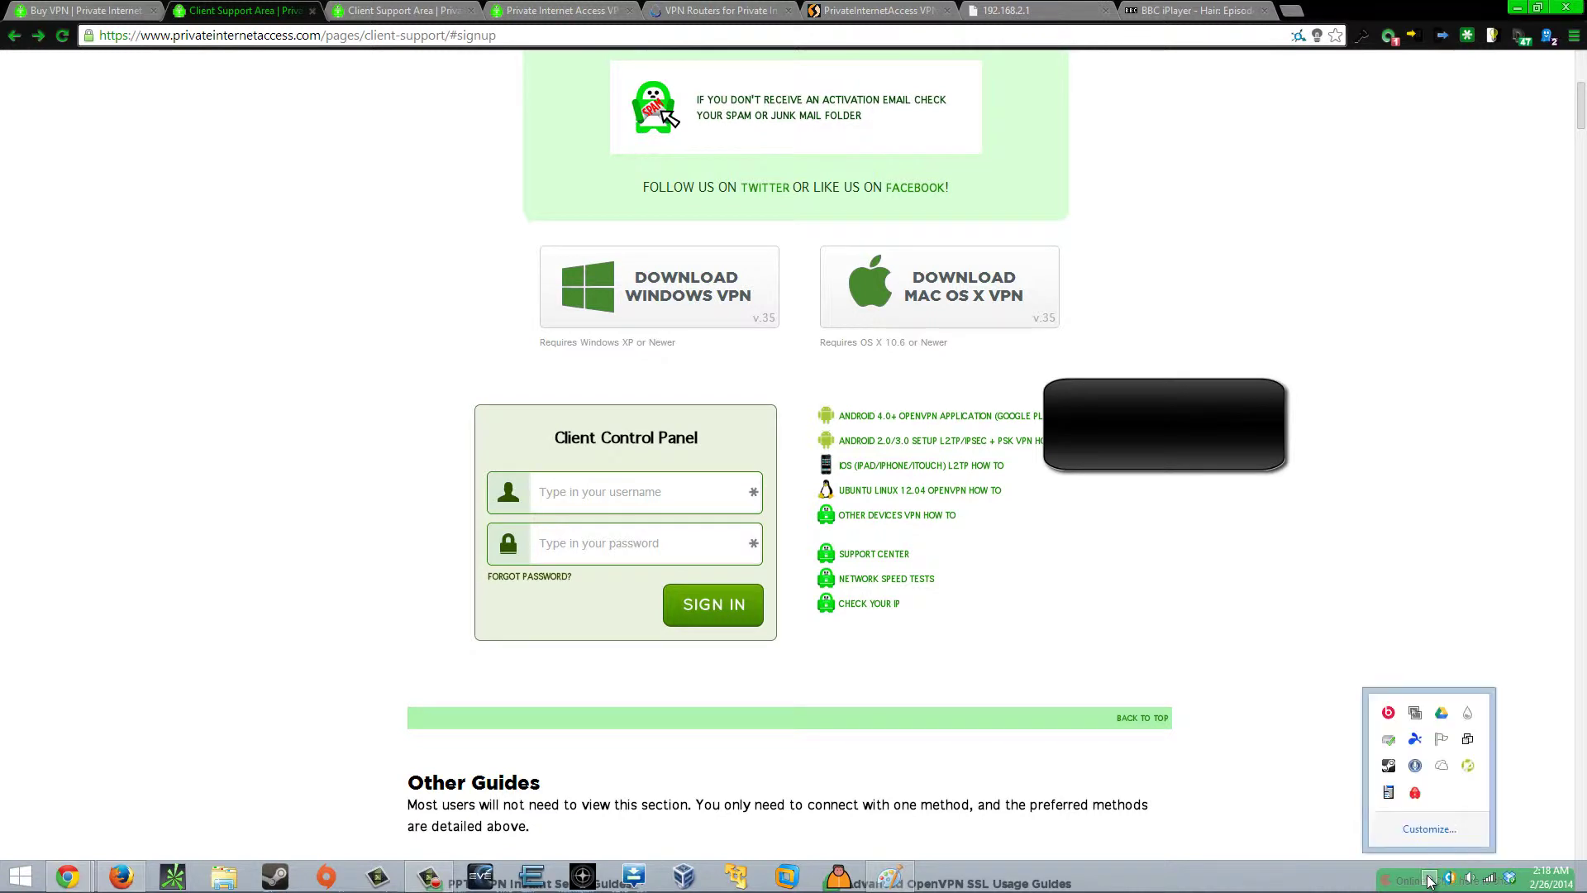
pyautogui.rightClick(1417, 799)
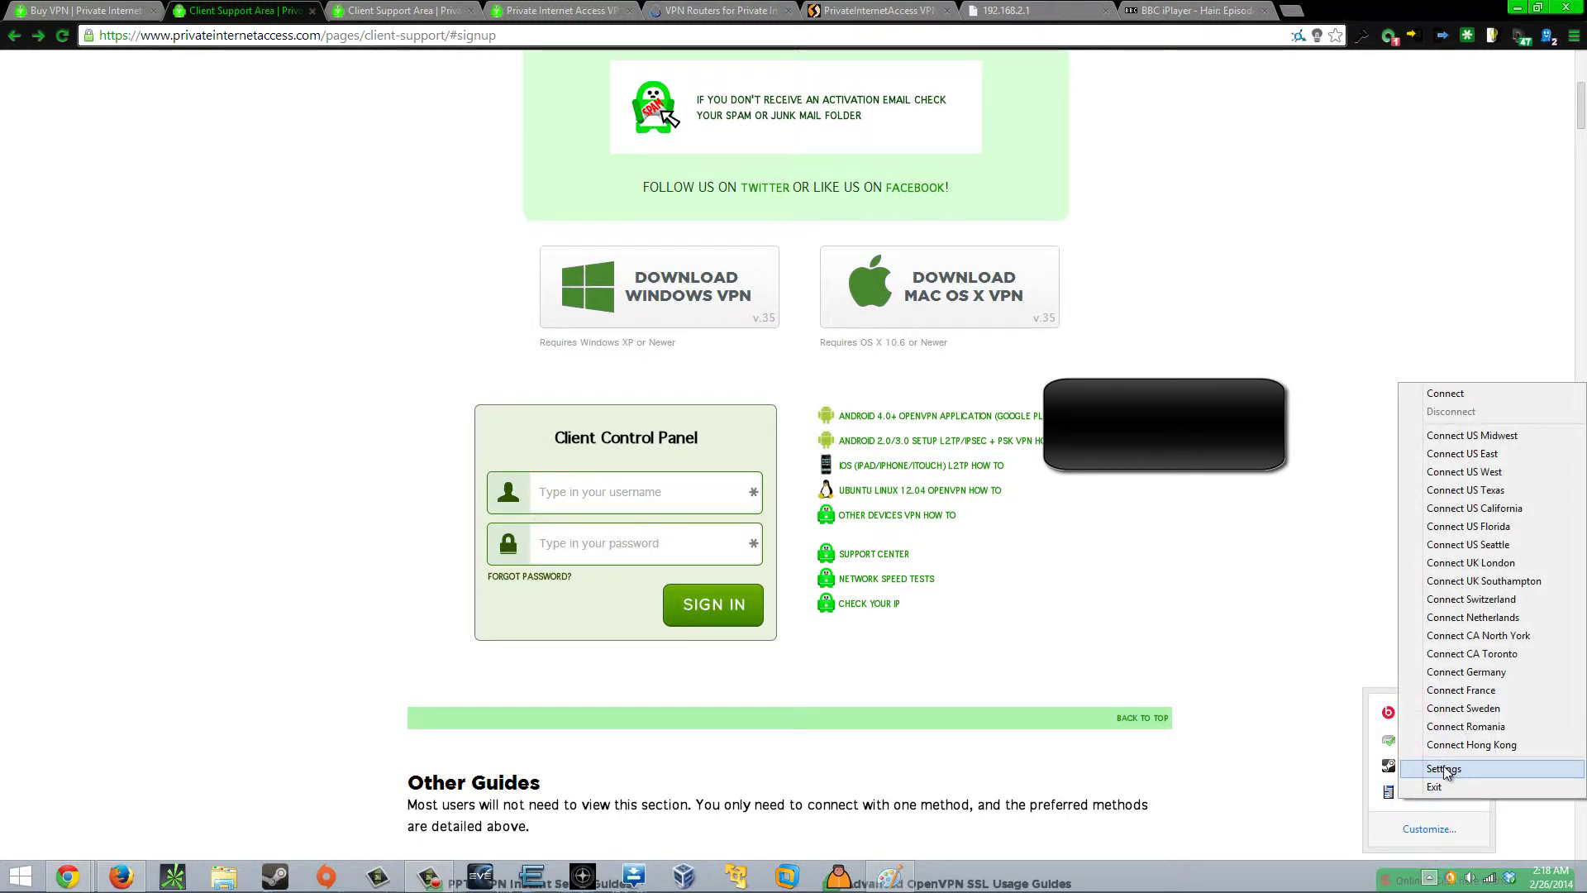
pyautogui.click(1444, 767)
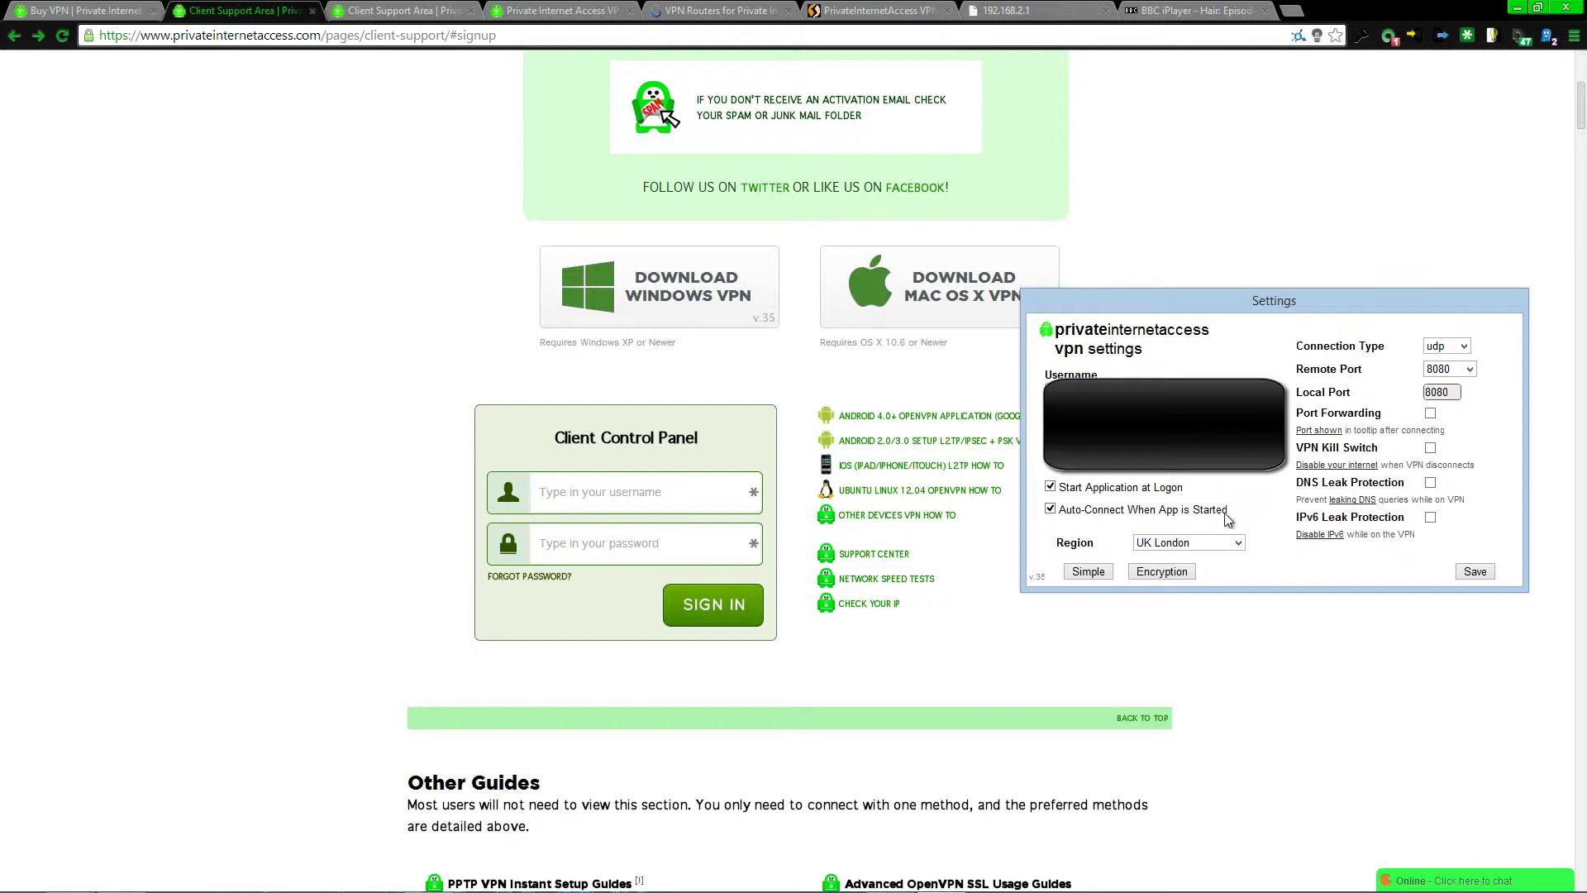
# Step: Look through the regions available in the VPN settings, keeping UK London selected
pyautogui.click(1213, 536)
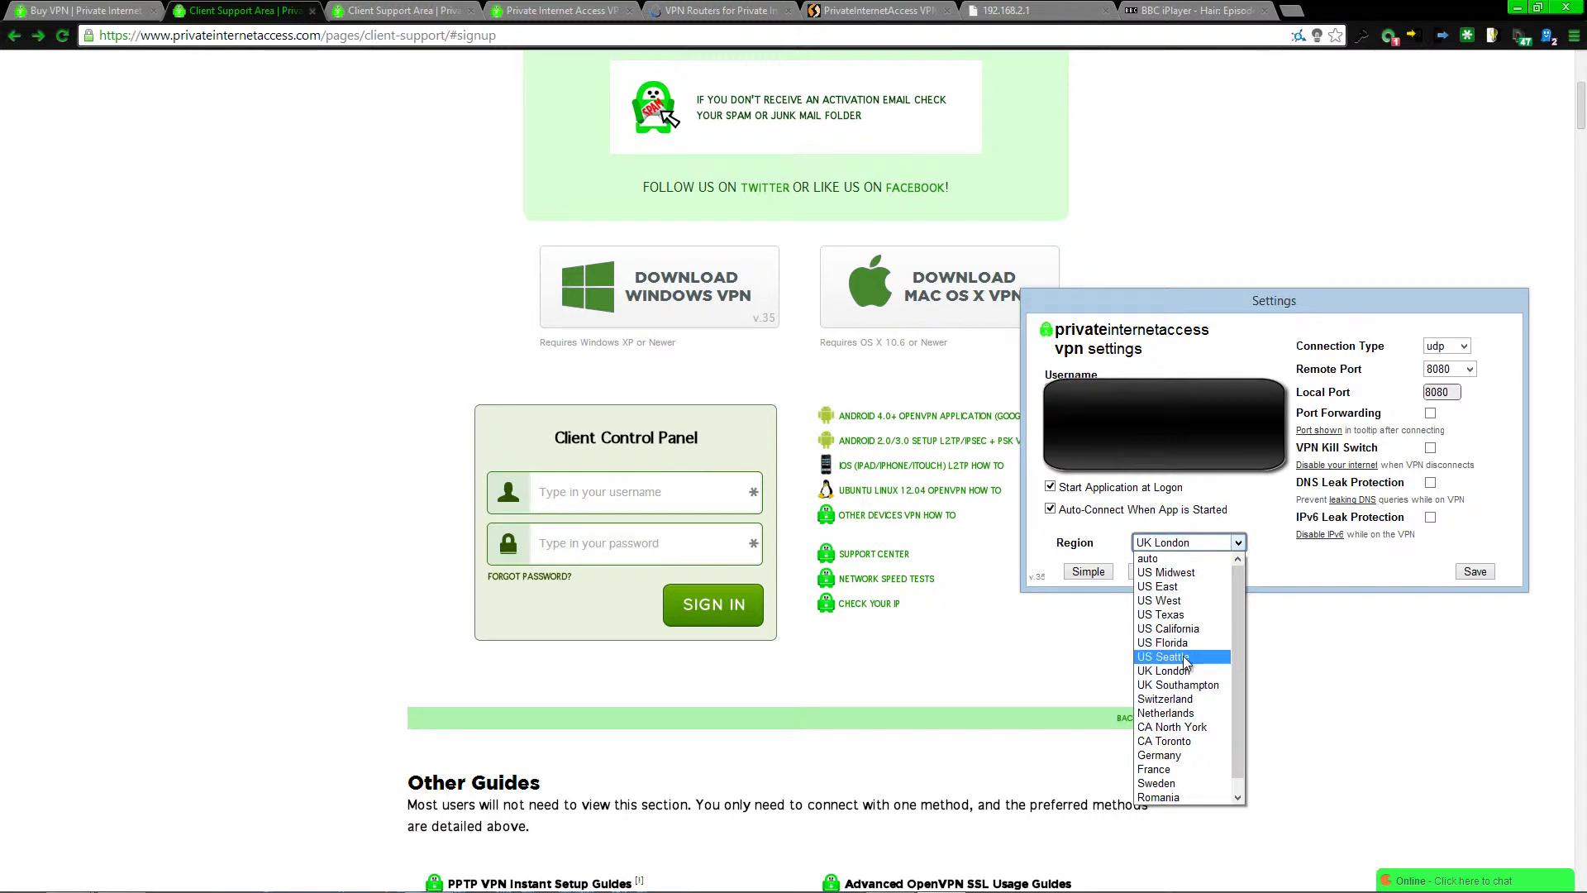
pyautogui.scroll(-1, 1183, 656)
pyautogui.click(1283, 575)
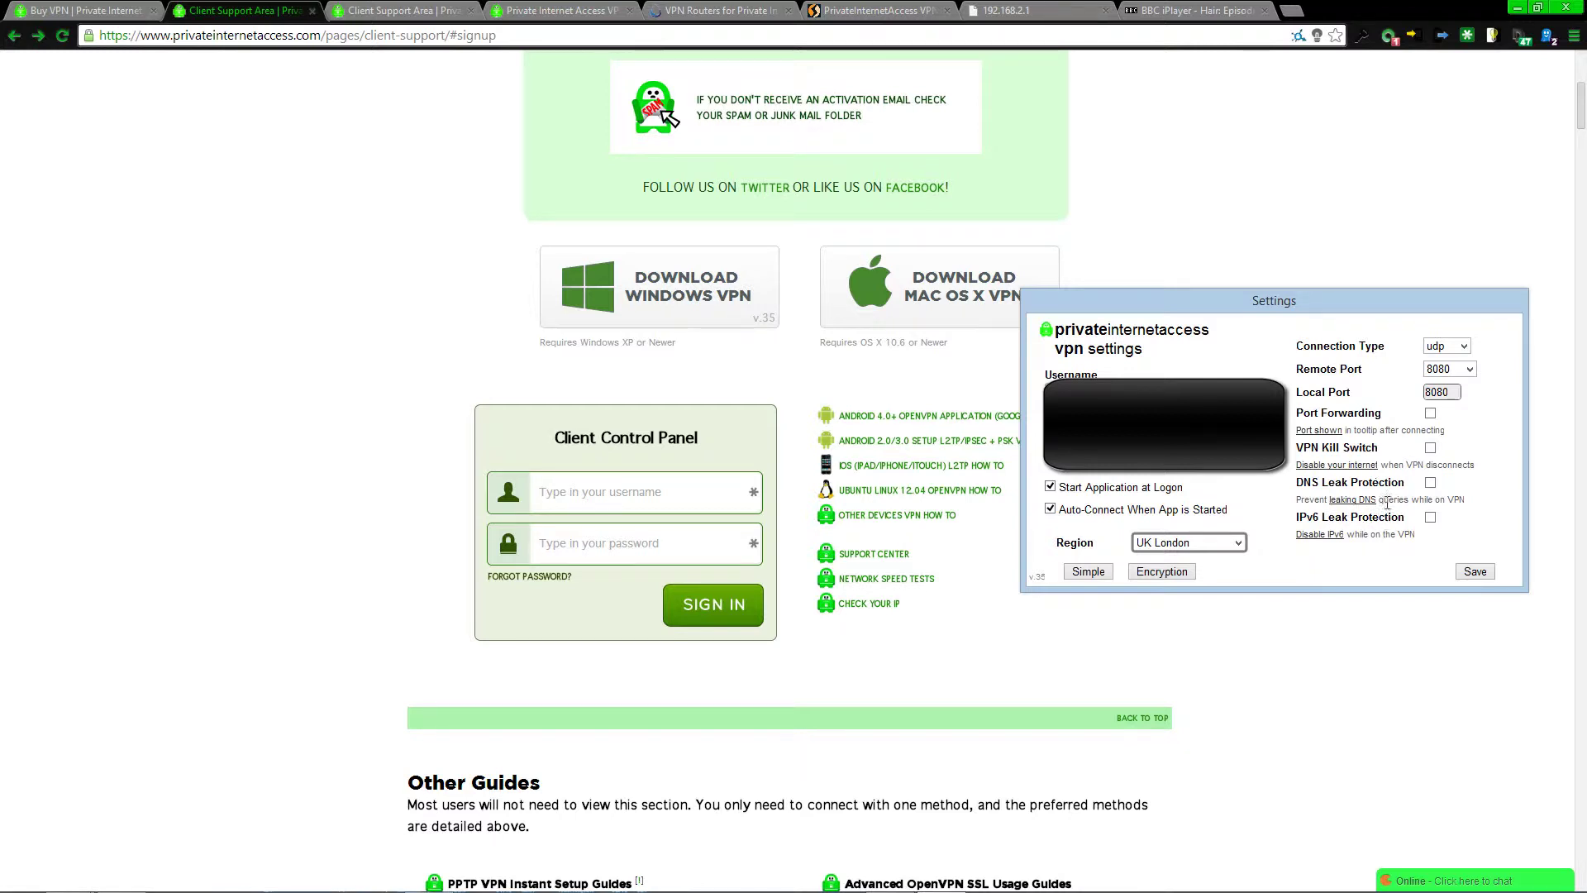
# Step: Clear the local port and set the remote port to auto in the VPN settings, keeping UK London as the region
pyautogui.doubleClick(1458, 392)
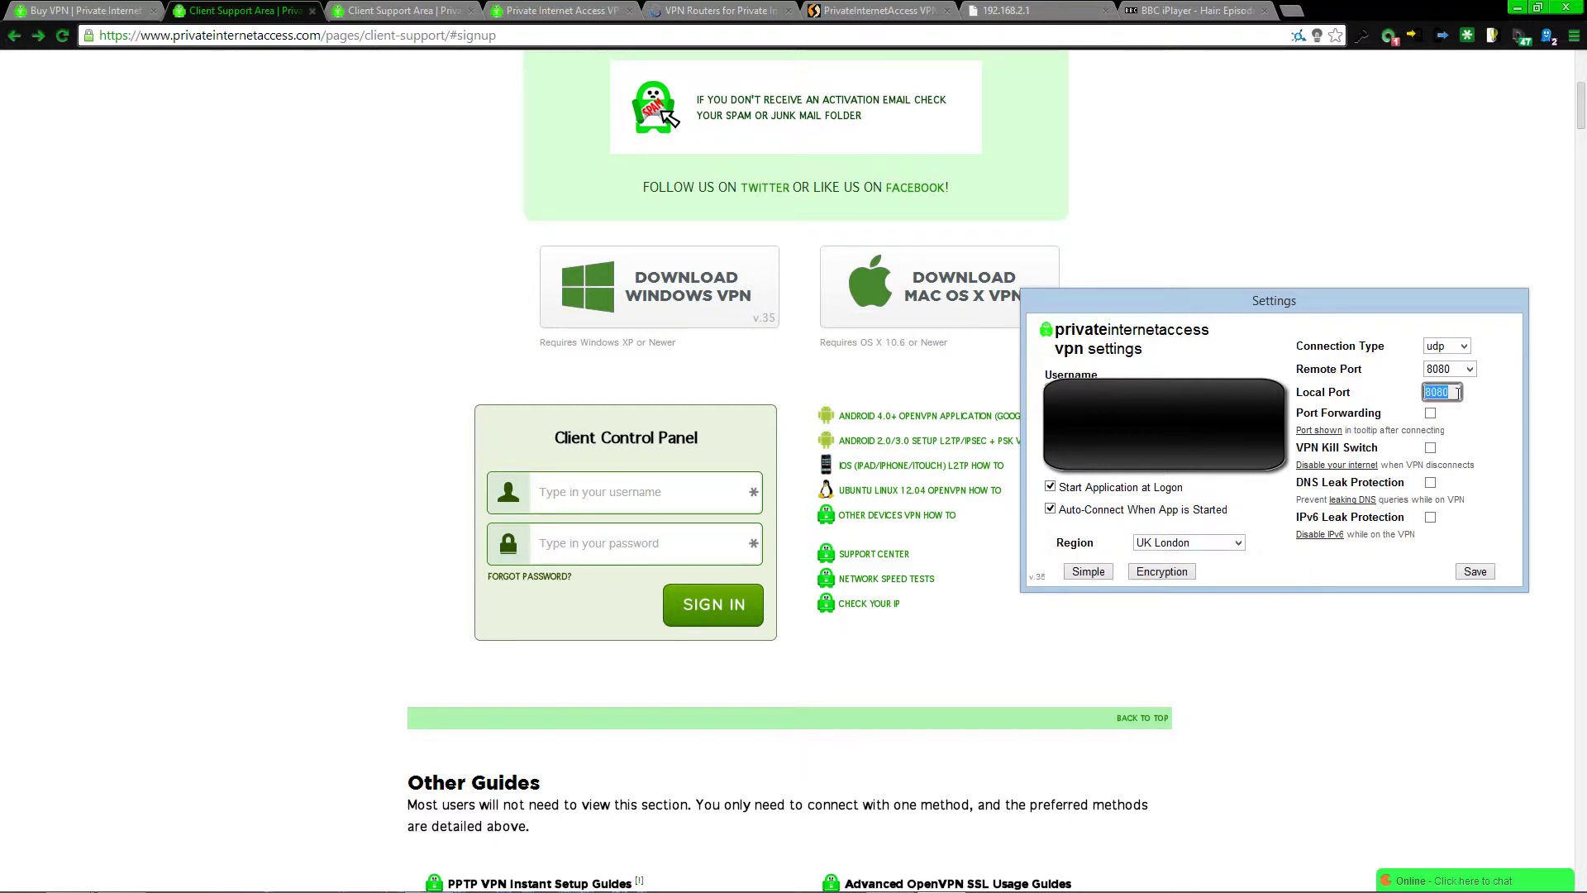
pyautogui.press('BackSpace')
pyautogui.click(1439, 366)
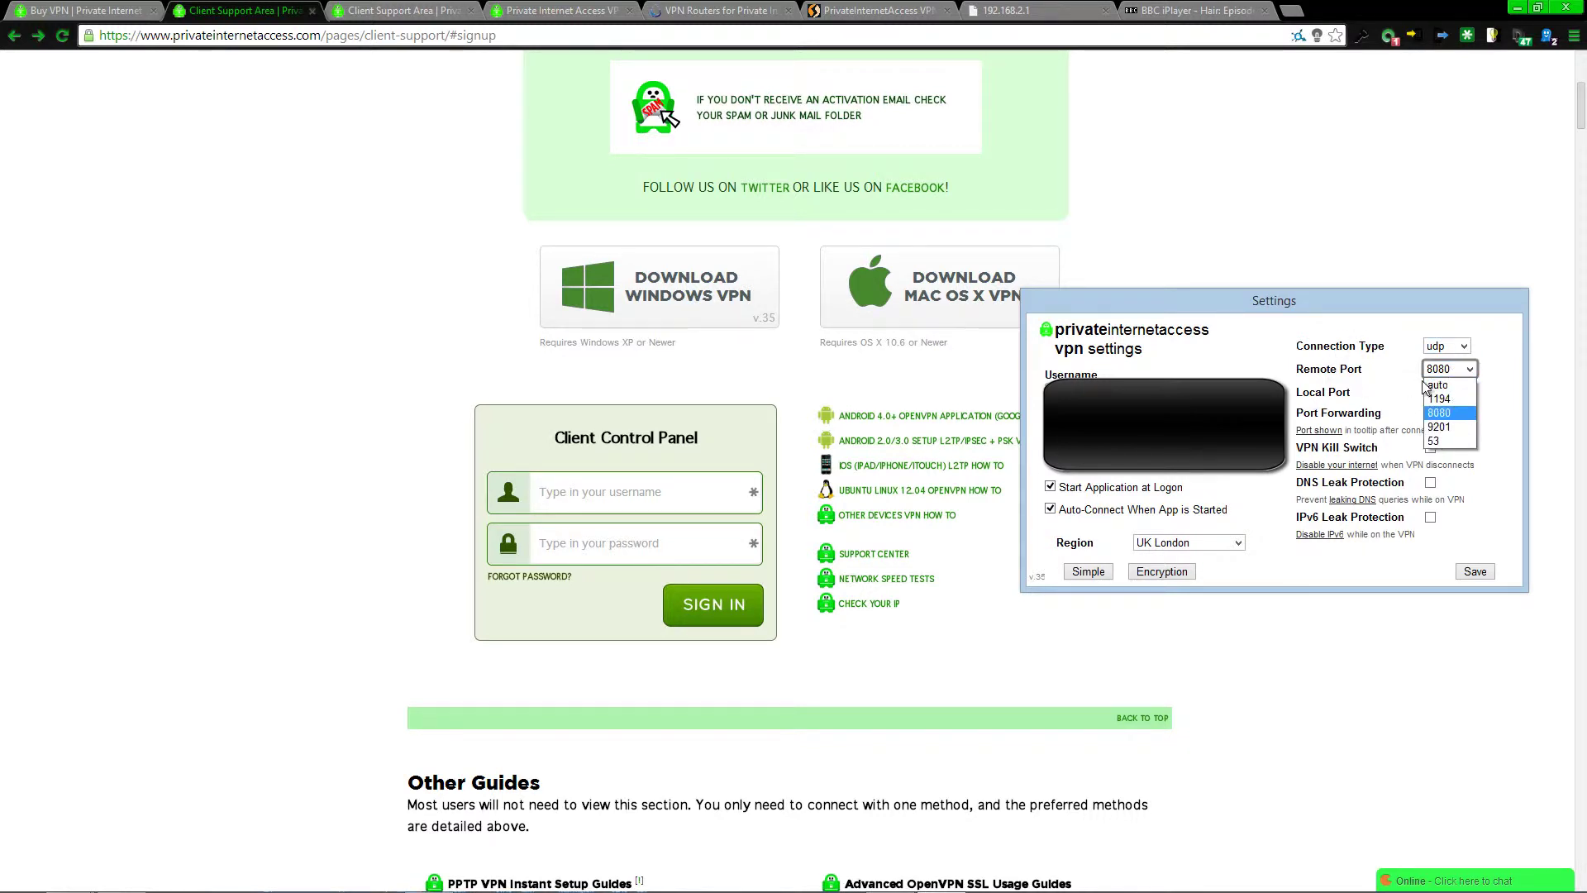
pyautogui.click(1431, 384)
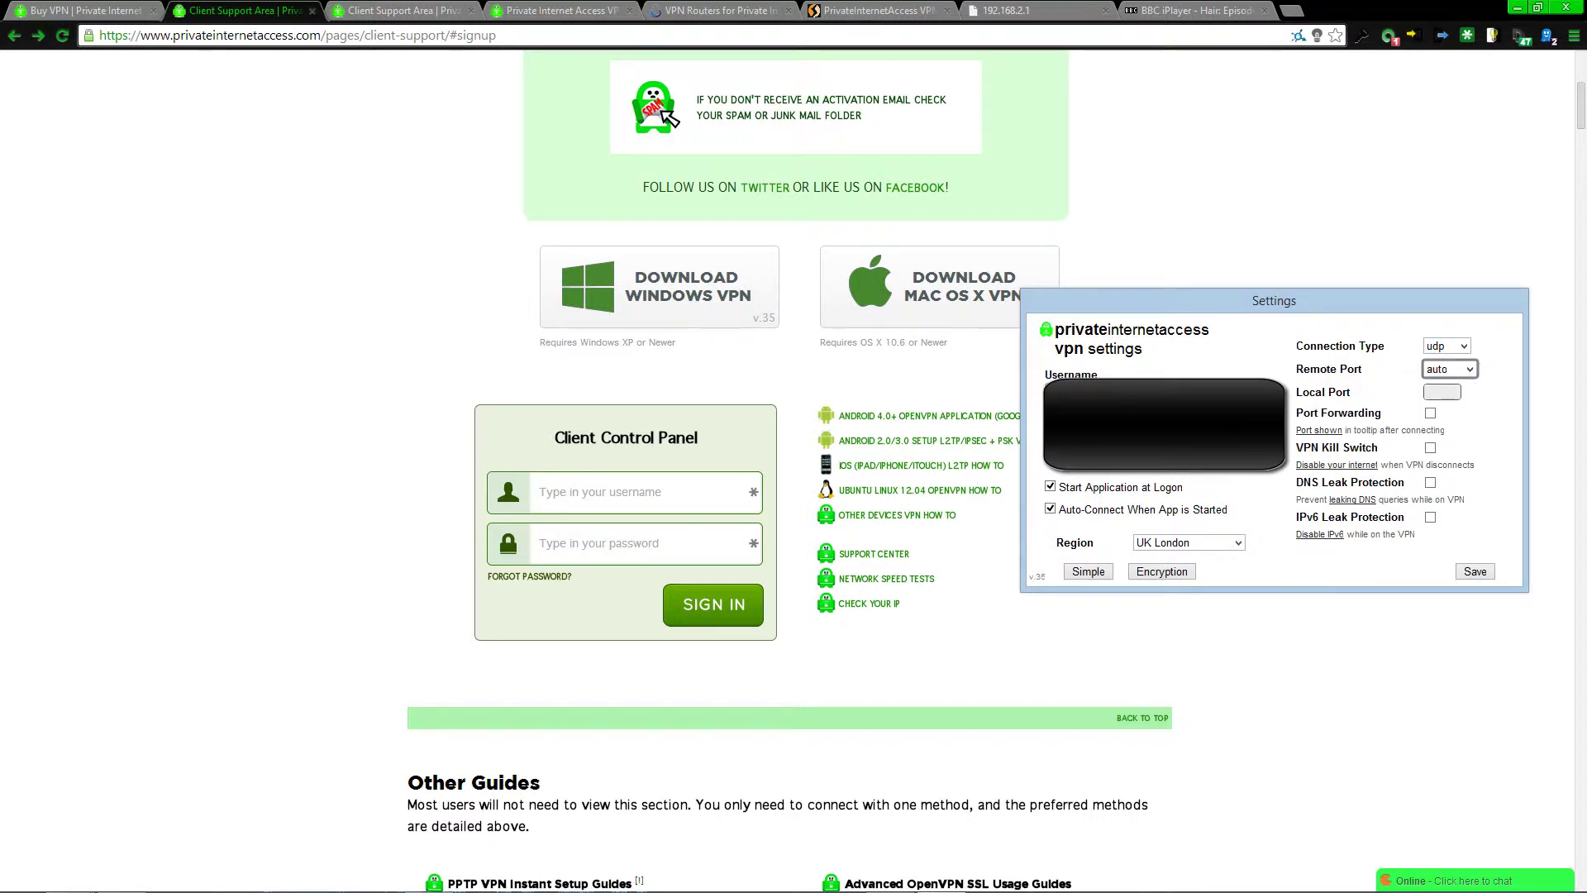
pyautogui.click(1232, 552)
pyautogui.click(1229, 547)
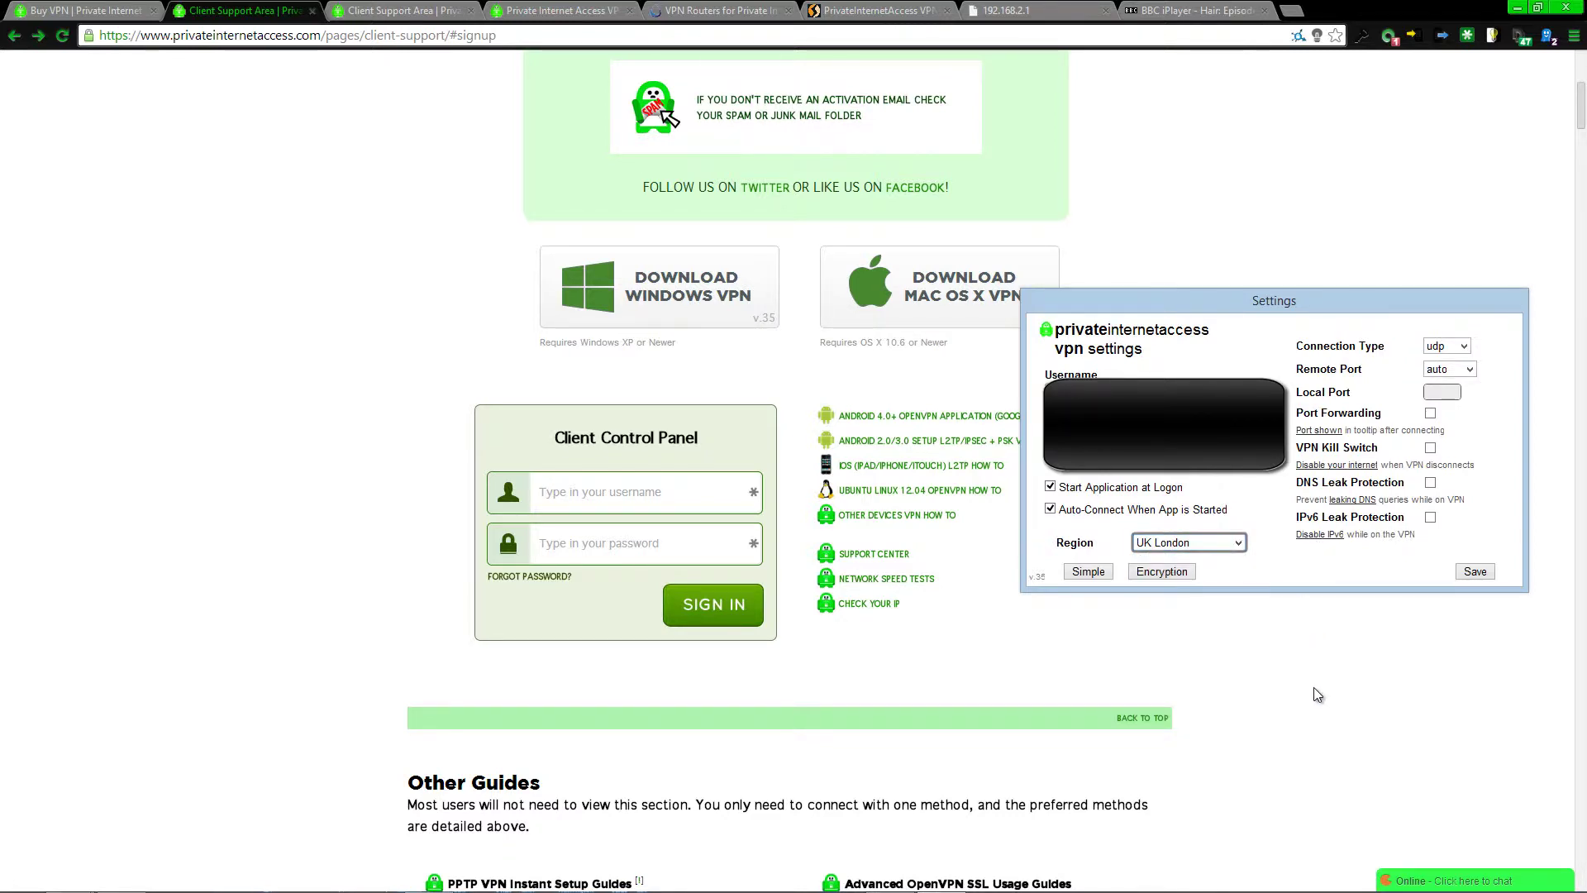
# Step: Bring up the BBC iPlayer page for Hair Episode 1 and save the VPN settings
pyautogui.click(1158, 8)
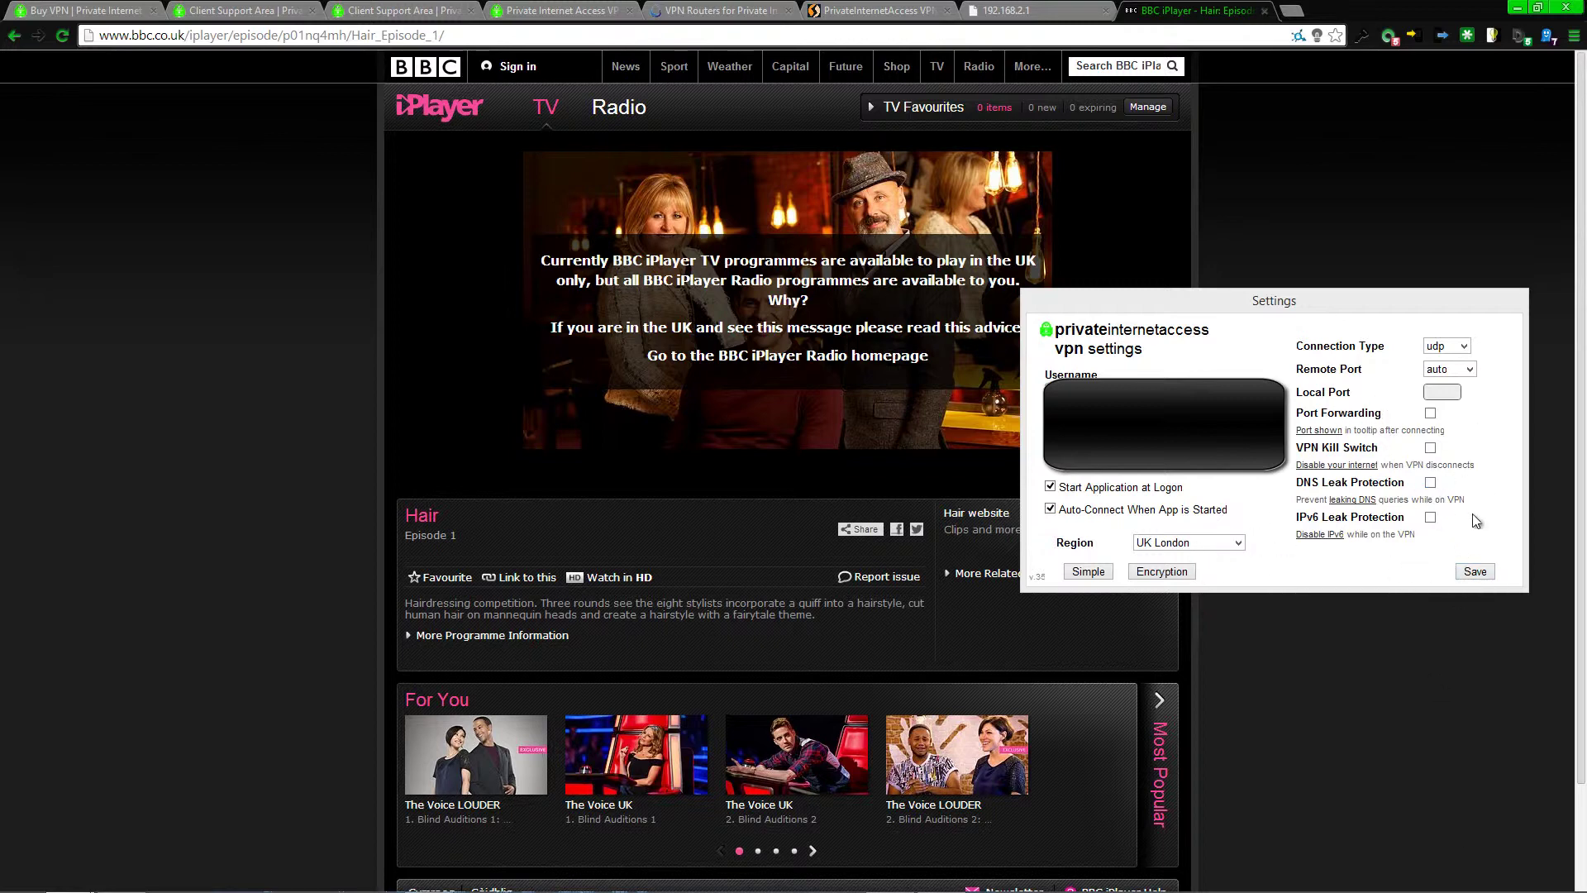
pyautogui.click(1475, 572)
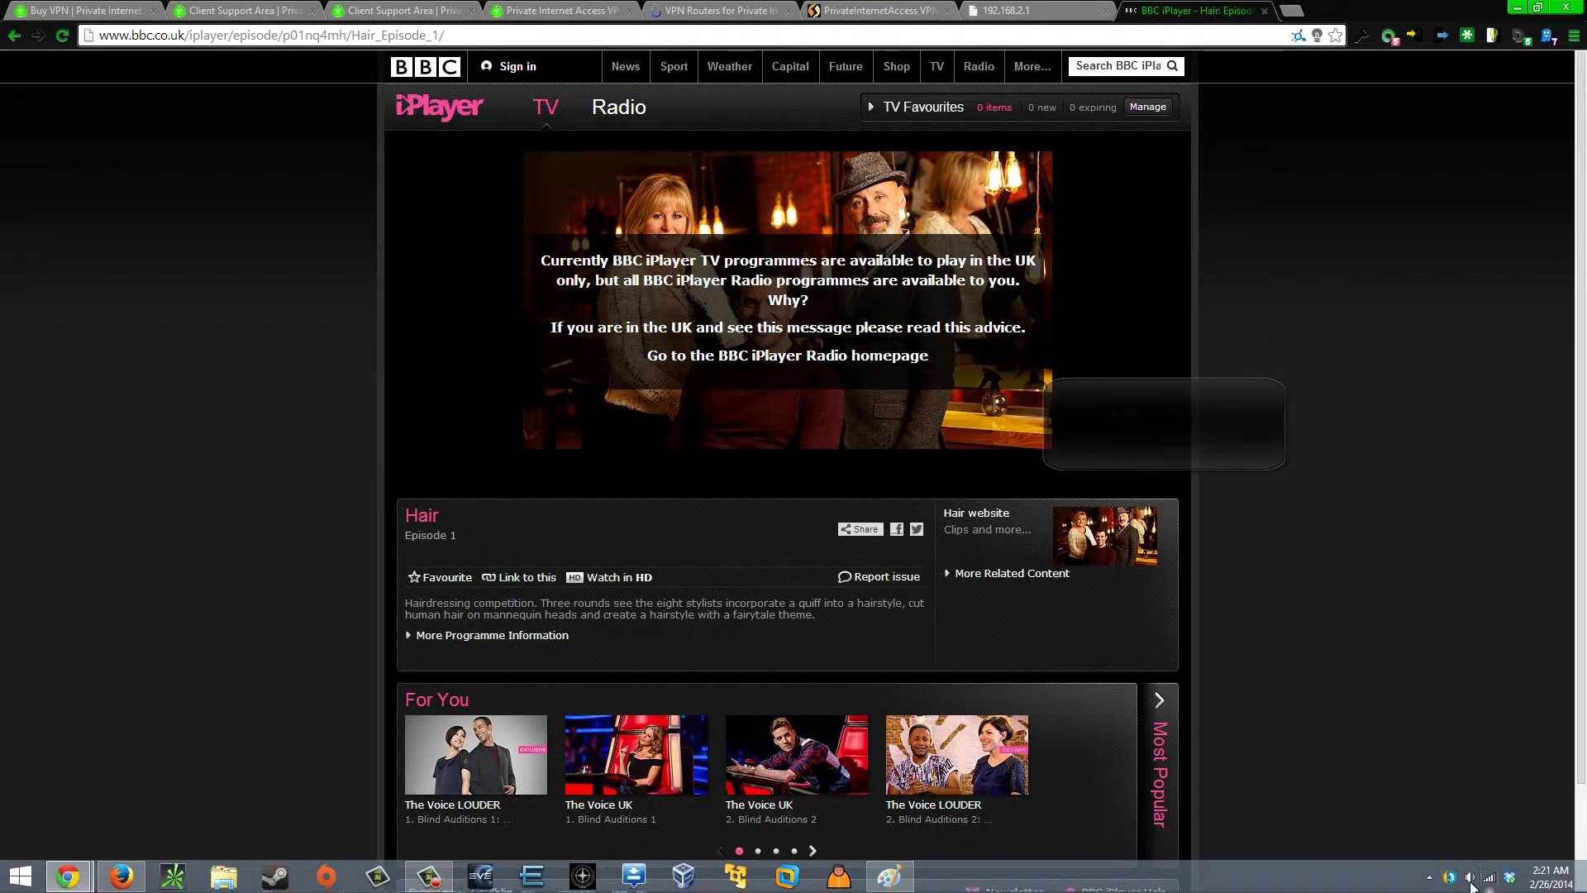
# Step: Connect the VPN to UK London and check its connection status
pyautogui.click(1430, 877)
pyautogui.rightClick(1417, 795)
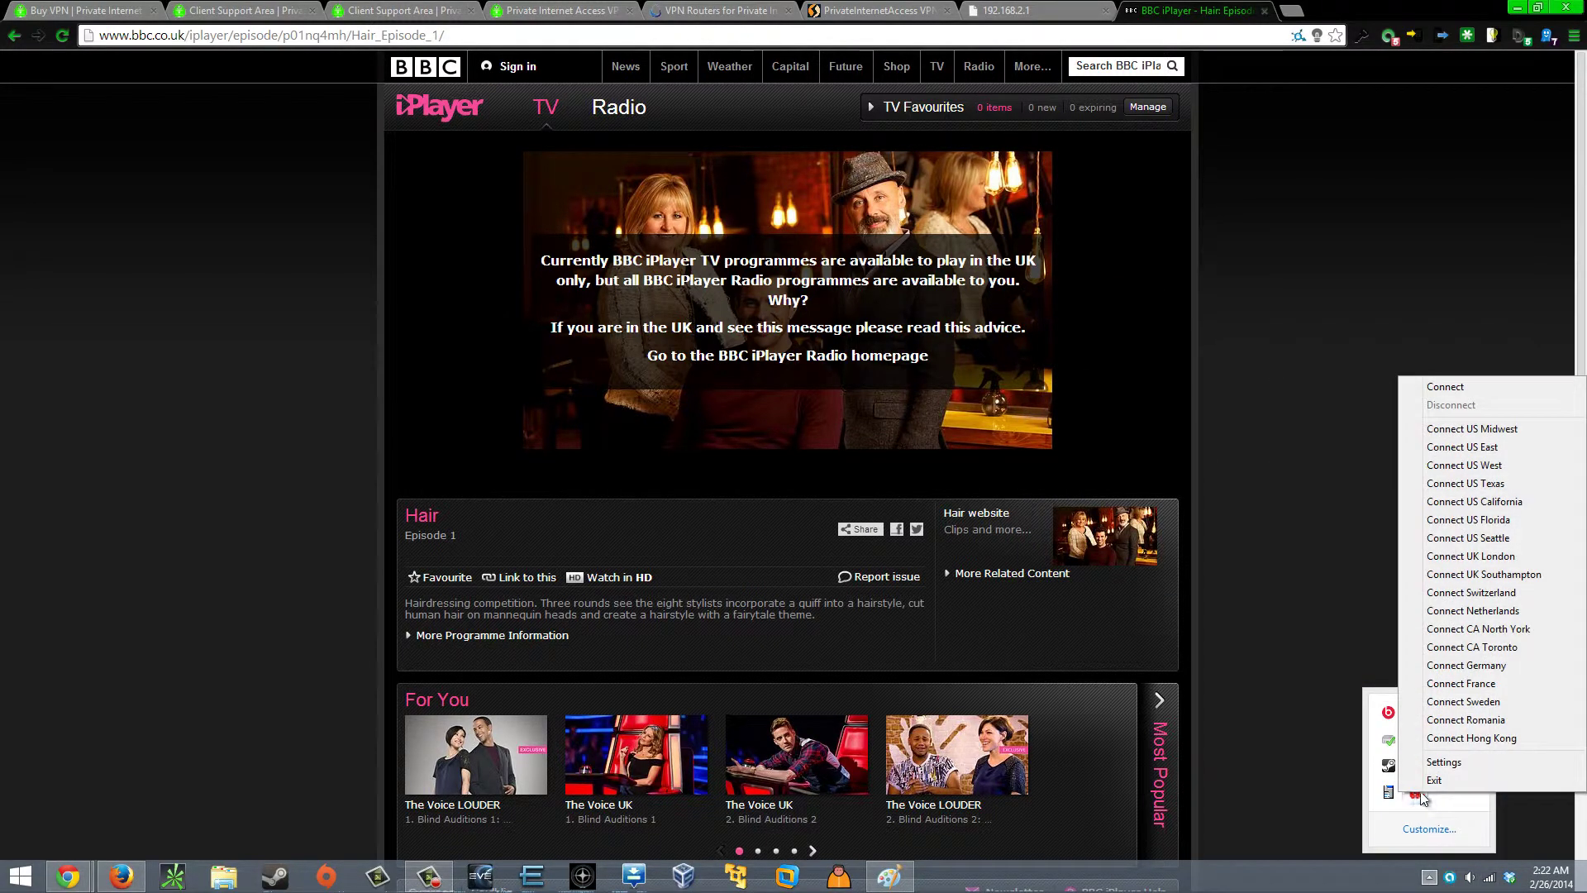
pyautogui.click(1503, 558)
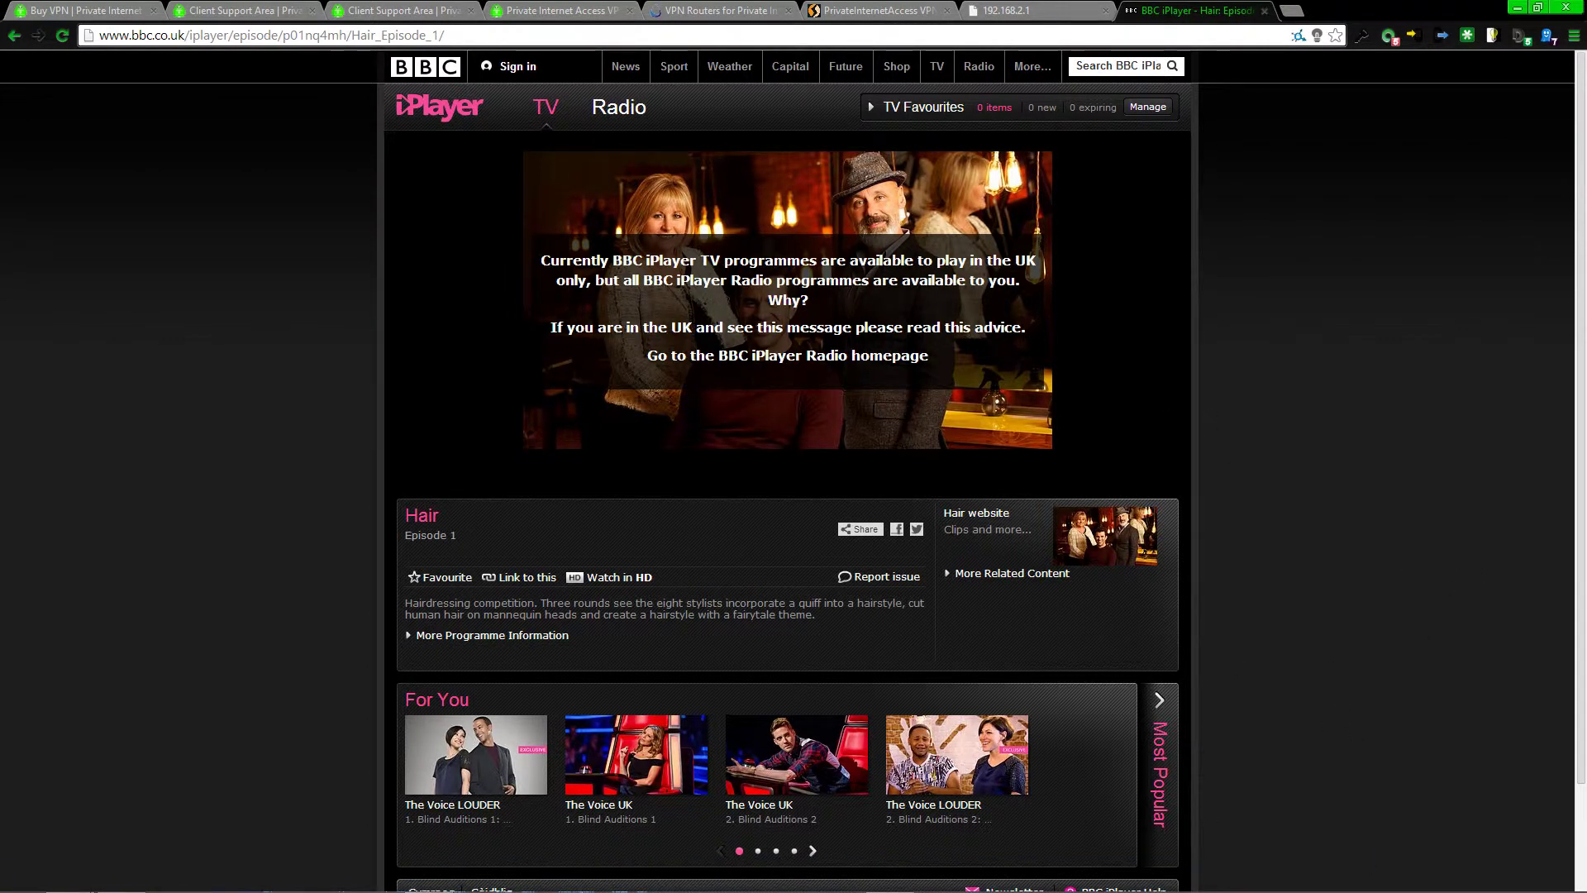
pyautogui.click(1430, 876)
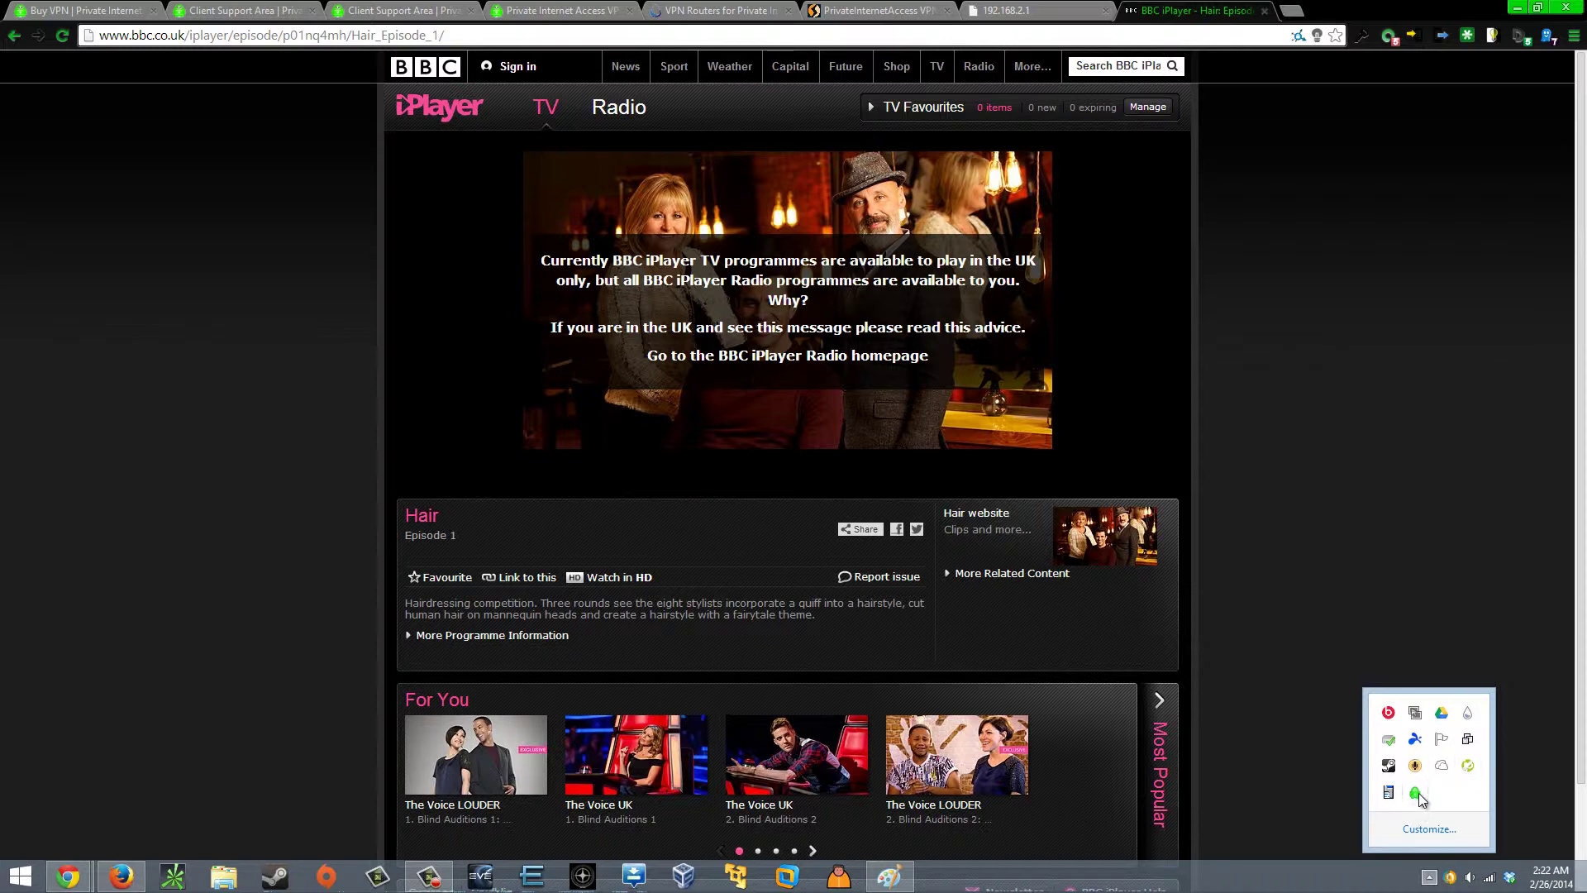
pyautogui.moveTo(1437, 777)
# Step: Reload the Hair Episode 1 page, play the video briefly and pause it
pyautogui.click(71, 35)
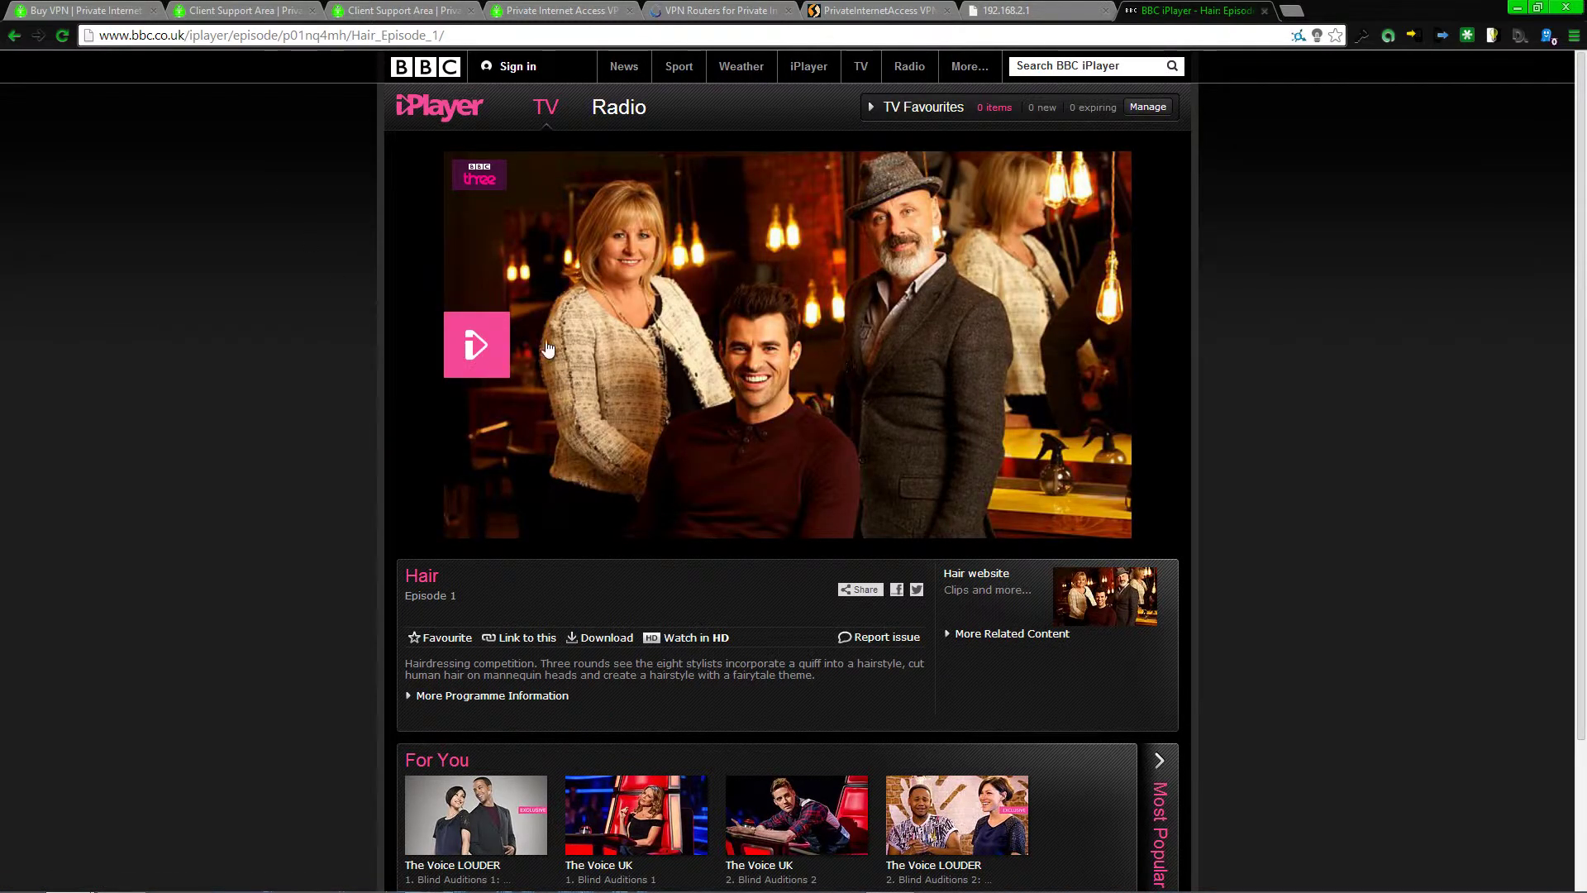
pyautogui.click(490, 358)
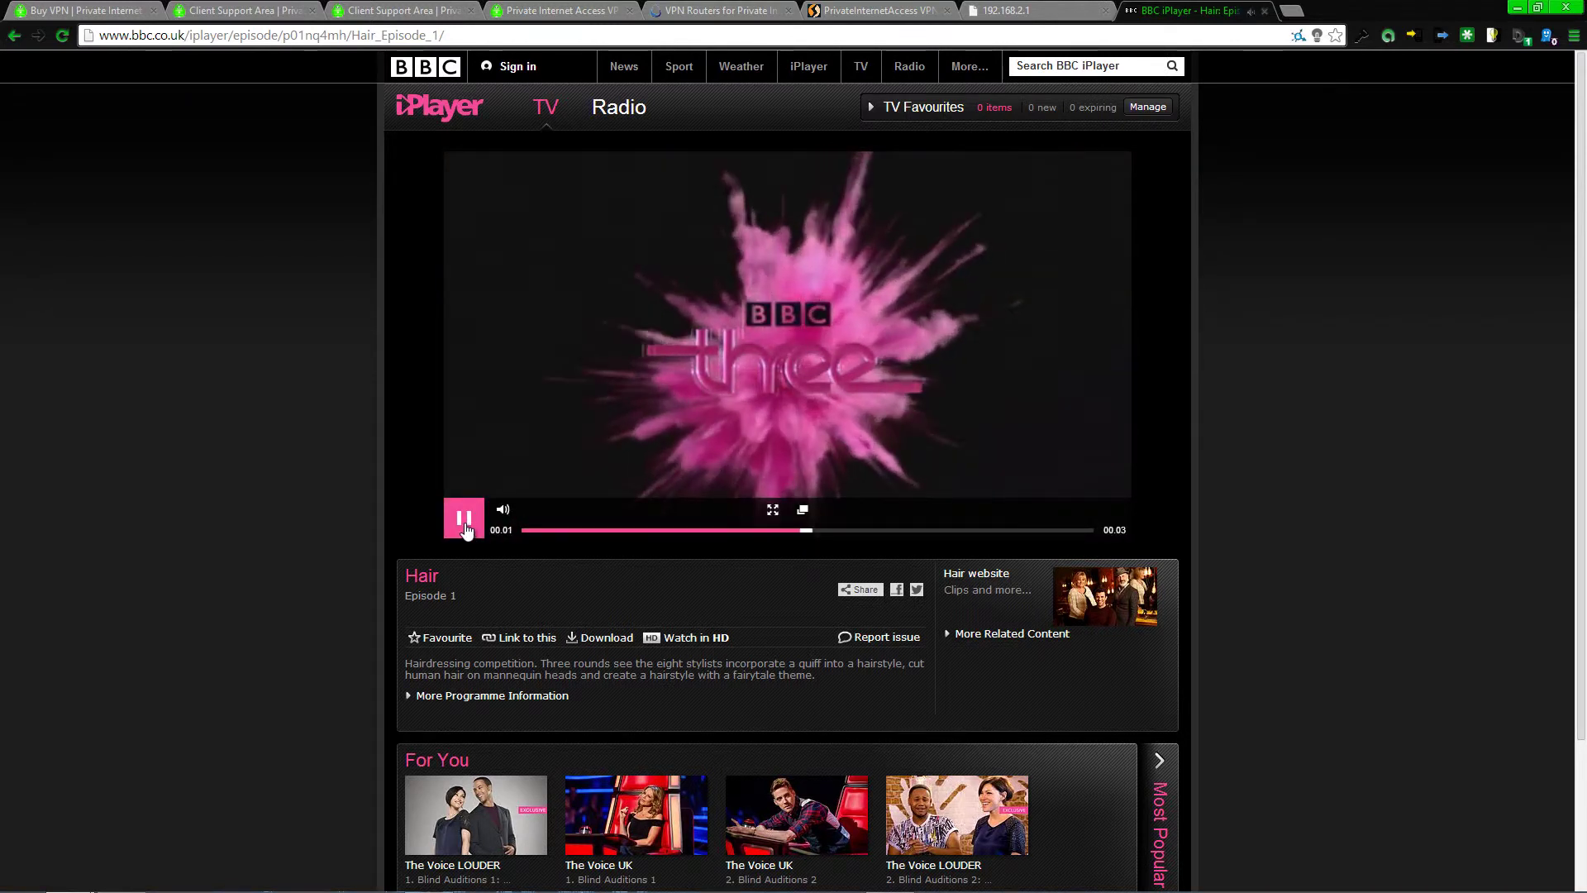
pyautogui.click(464, 520)
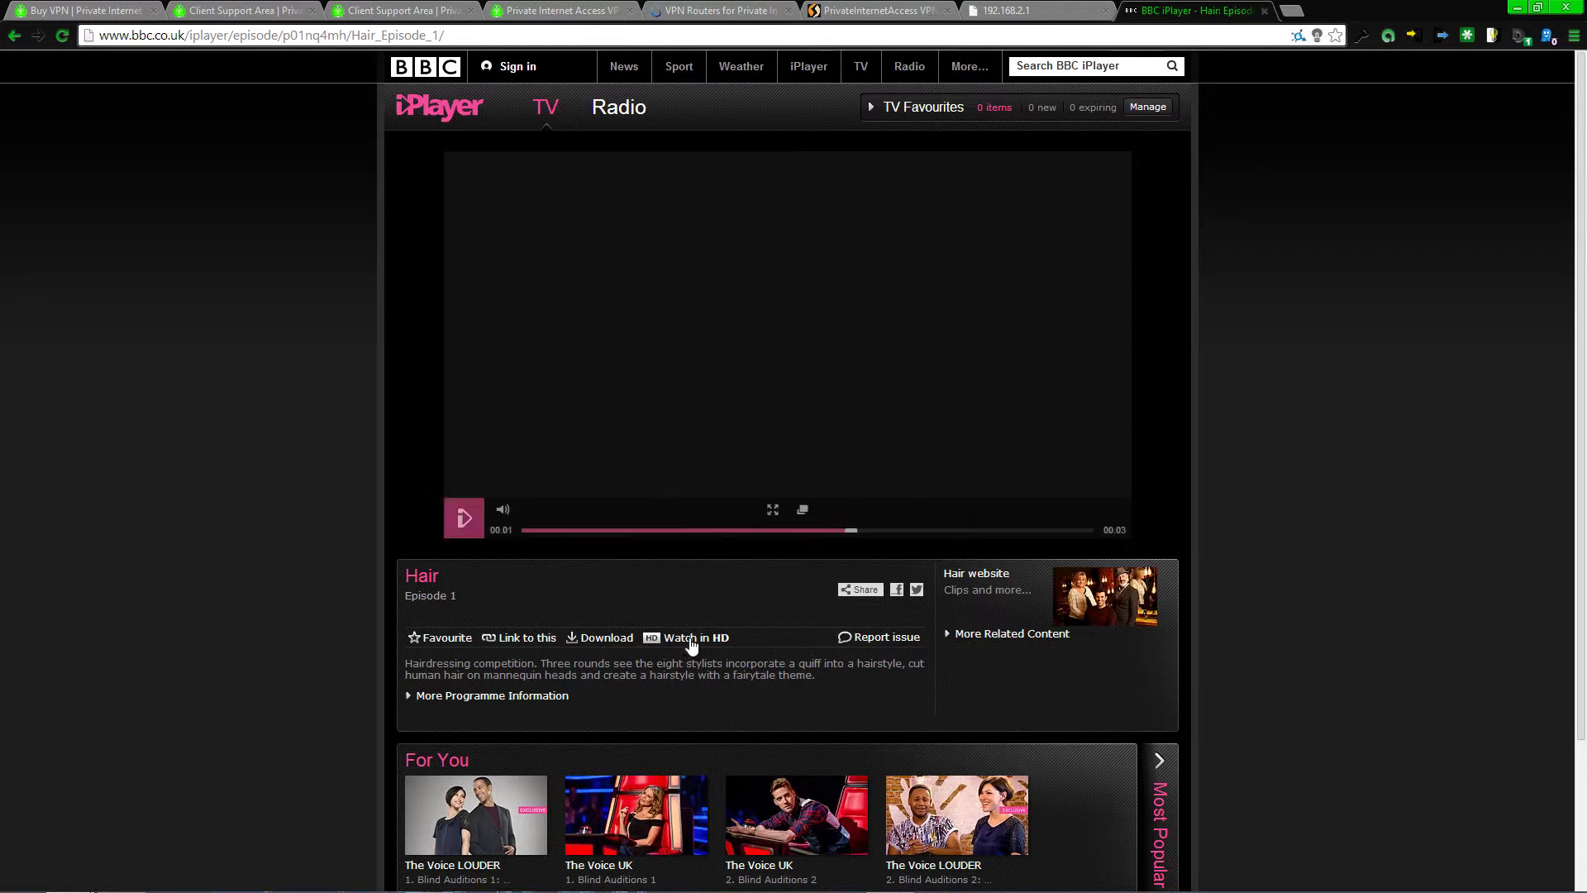
# Step: Disconnect the VPN and reload the BBC iPlayer page for Hair Episode 1
pyautogui.click(1430, 878)
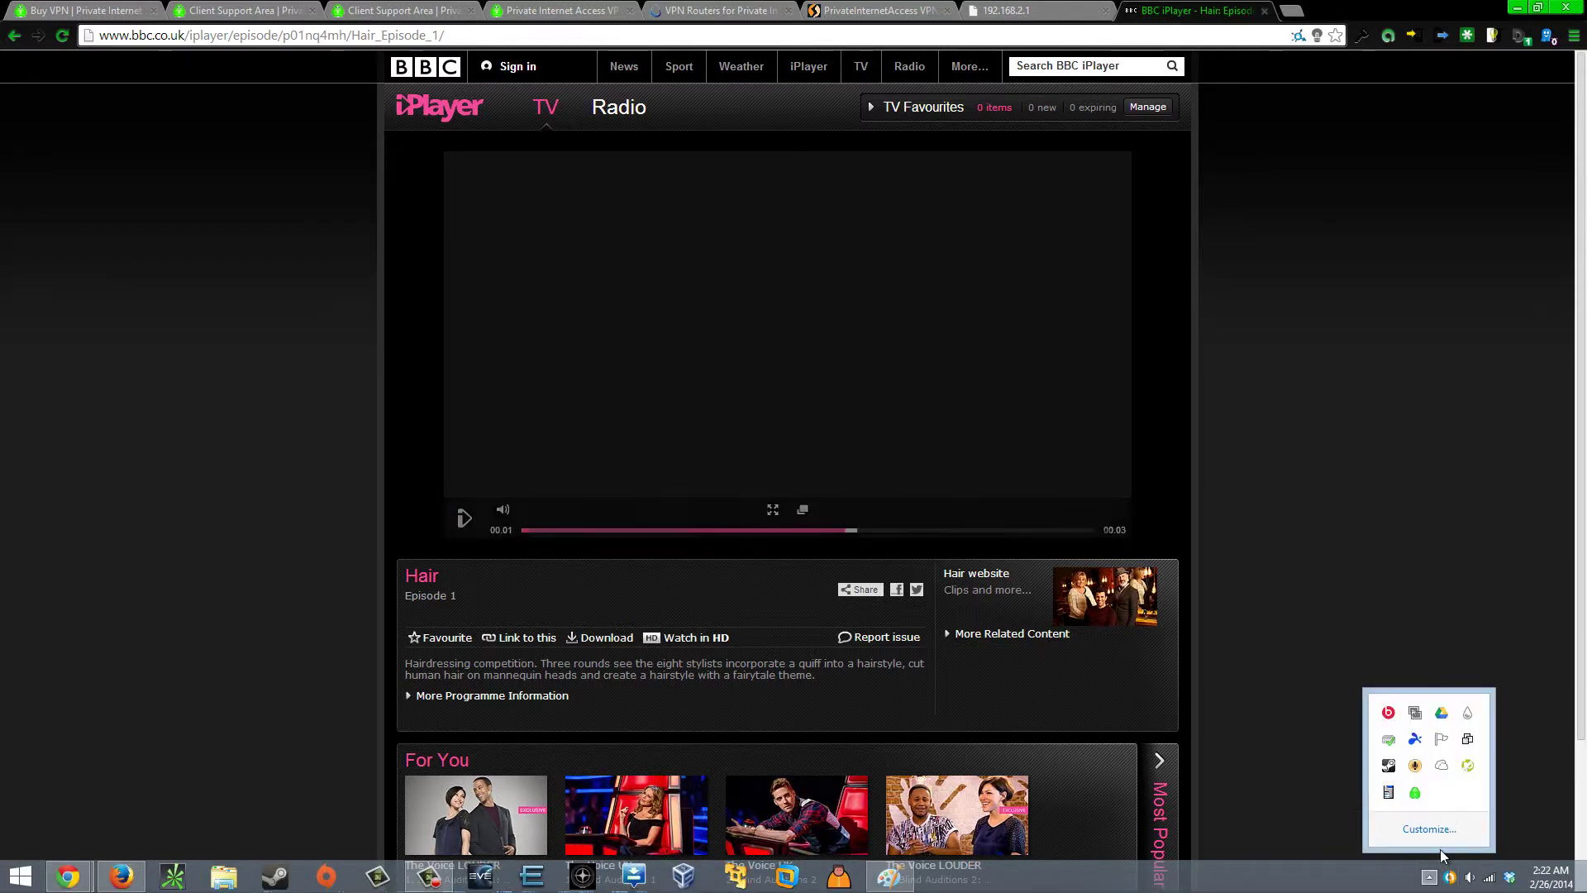
pyautogui.rightClick(1417, 791)
pyautogui.click(1489, 401)
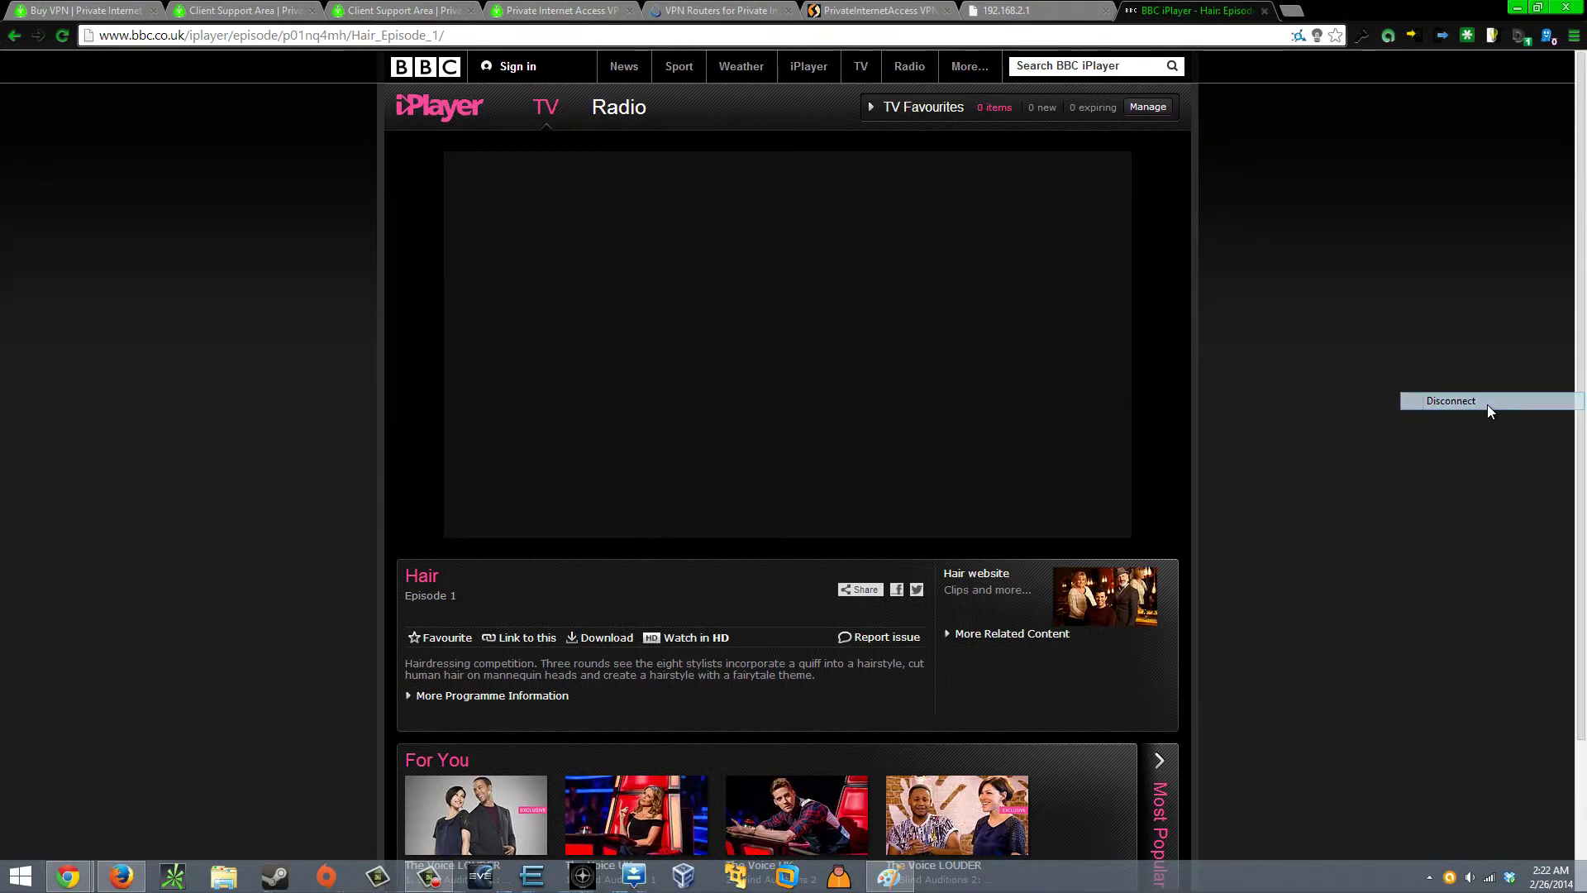
pyautogui.click(1430, 877)
pyautogui.click(1326, 785)
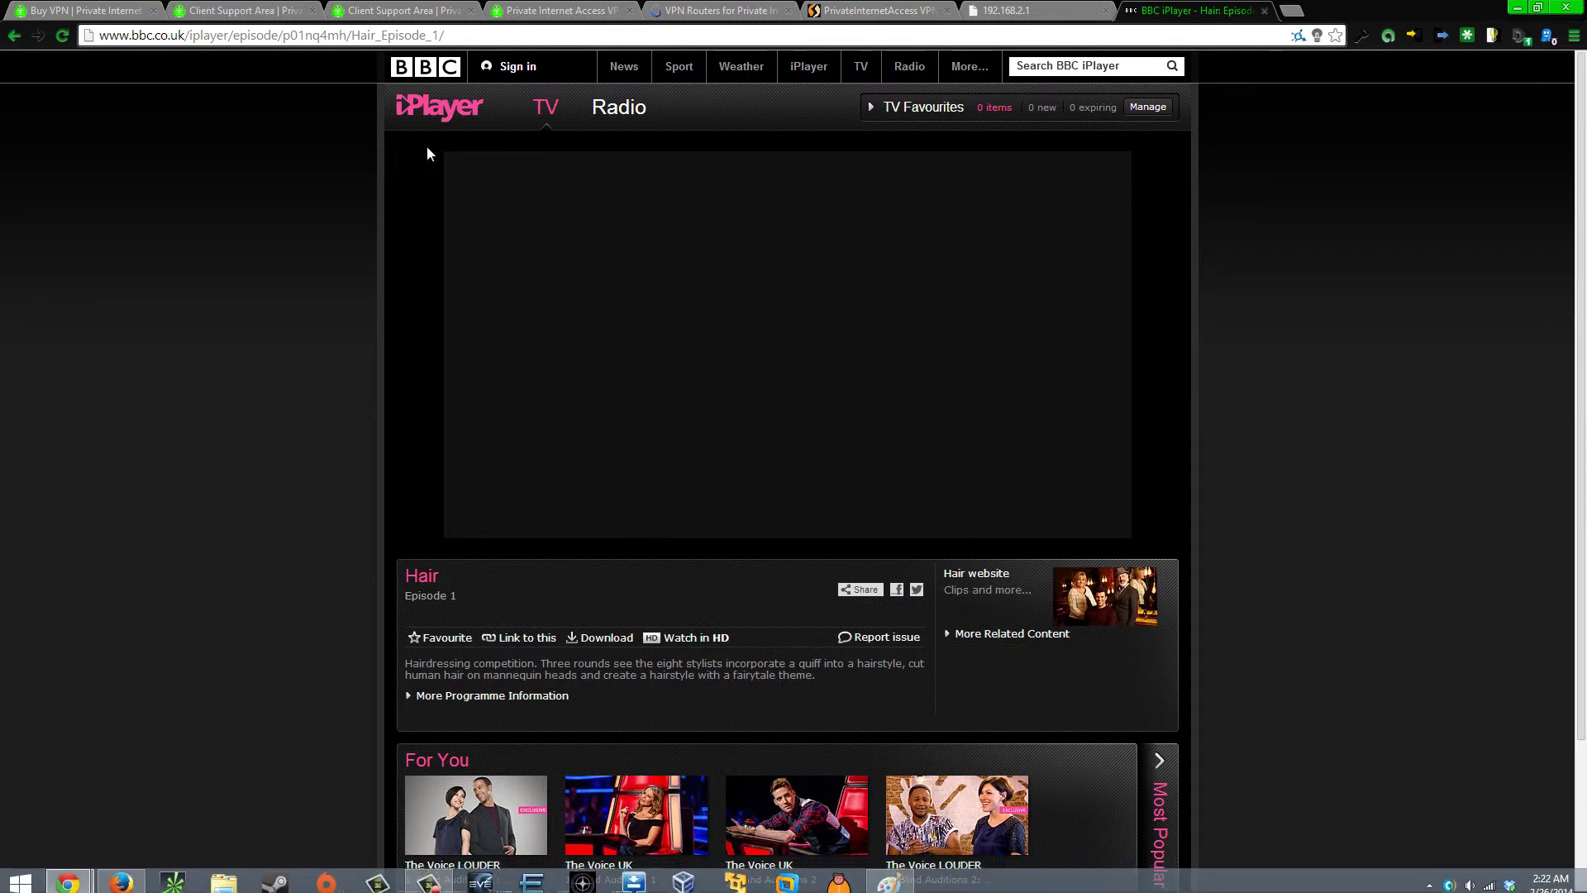
pyautogui.click(62, 36)
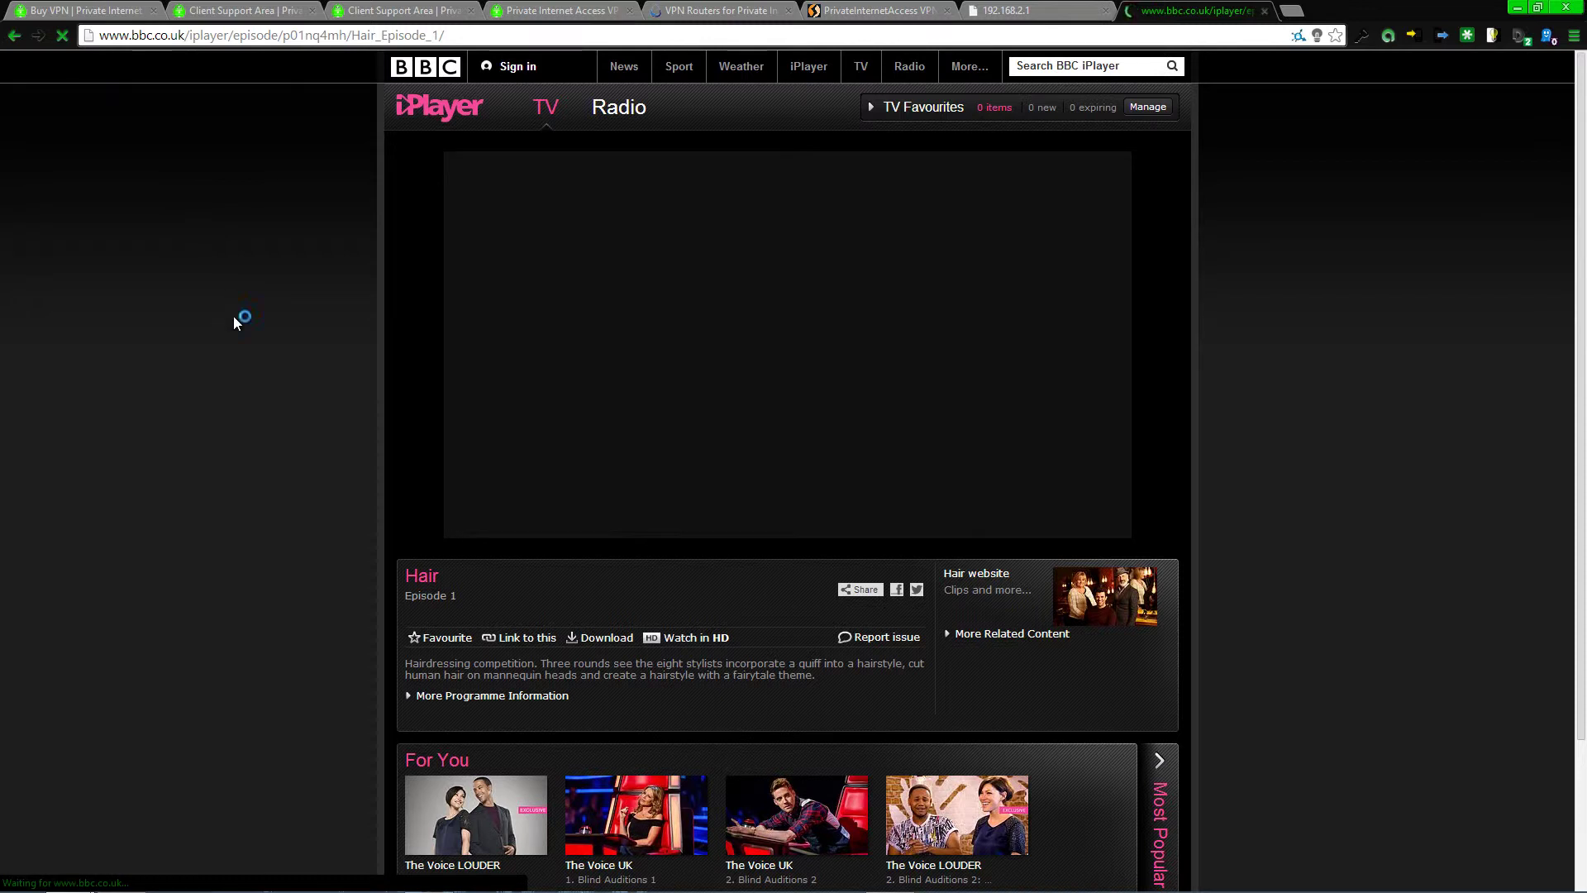